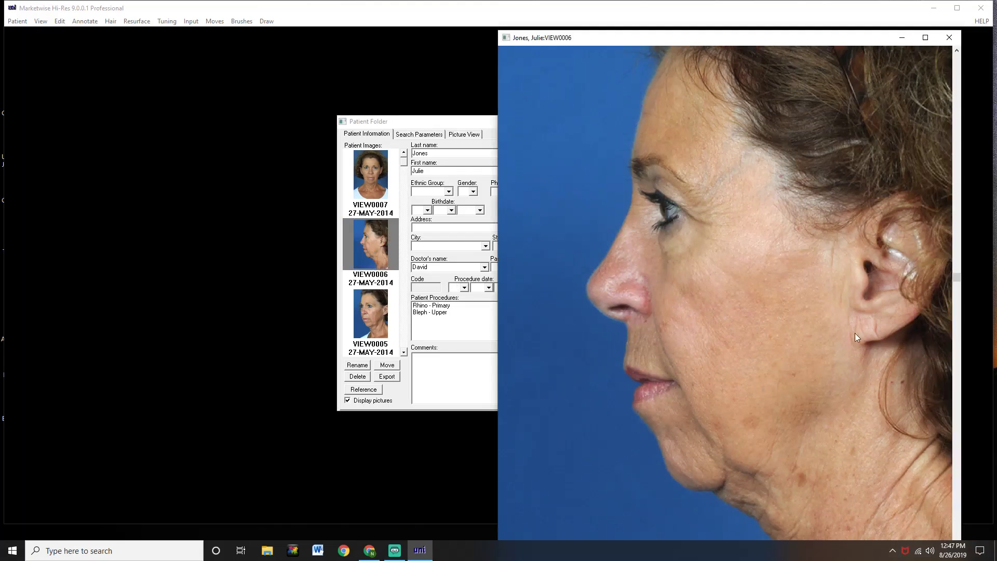
Step: Zoom the profile photo and resize its window to show the face, jawline and neck
scroll(902, 326, down, 2)
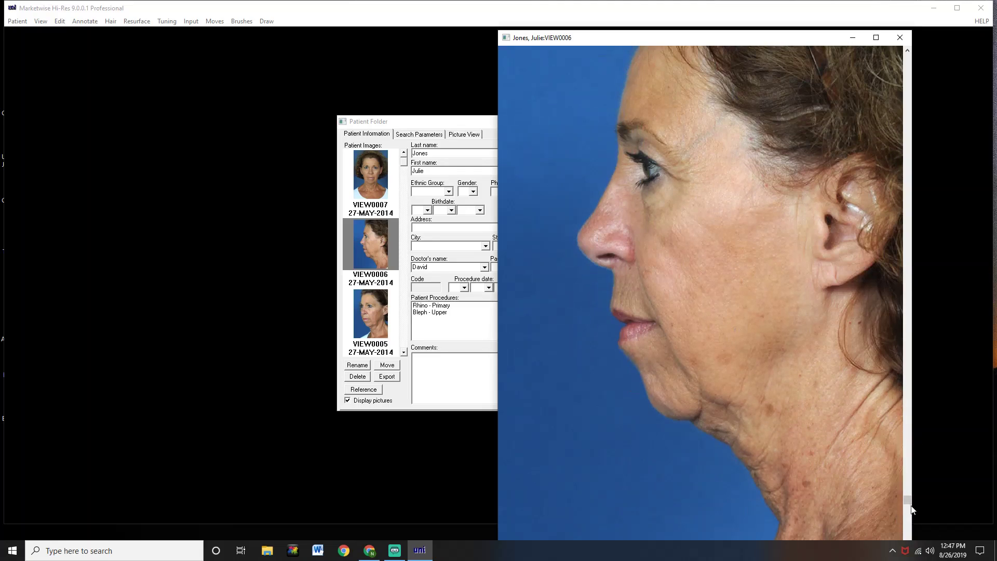
drag(907, 503, 918, 532)
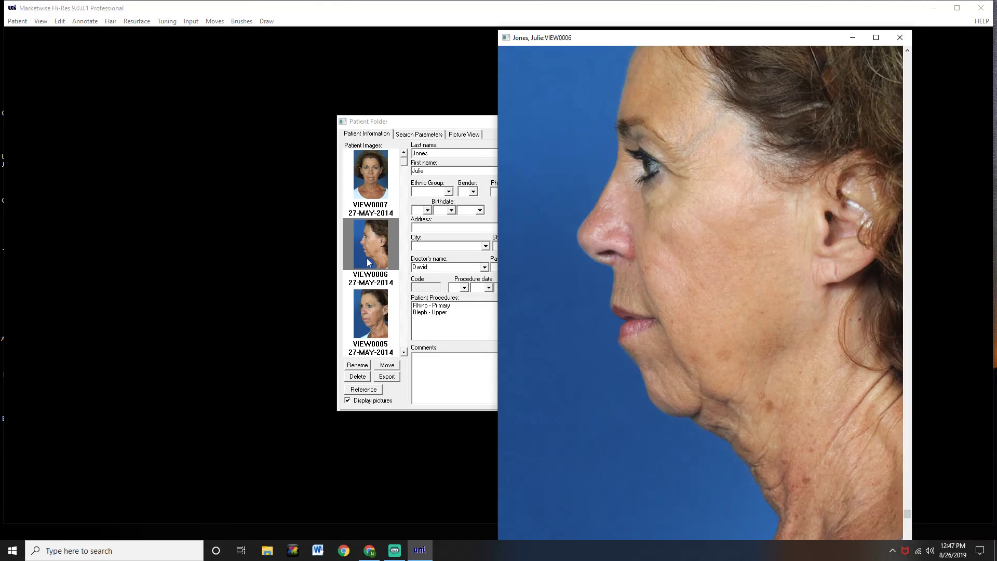
scroll(366, 262, up, 4)
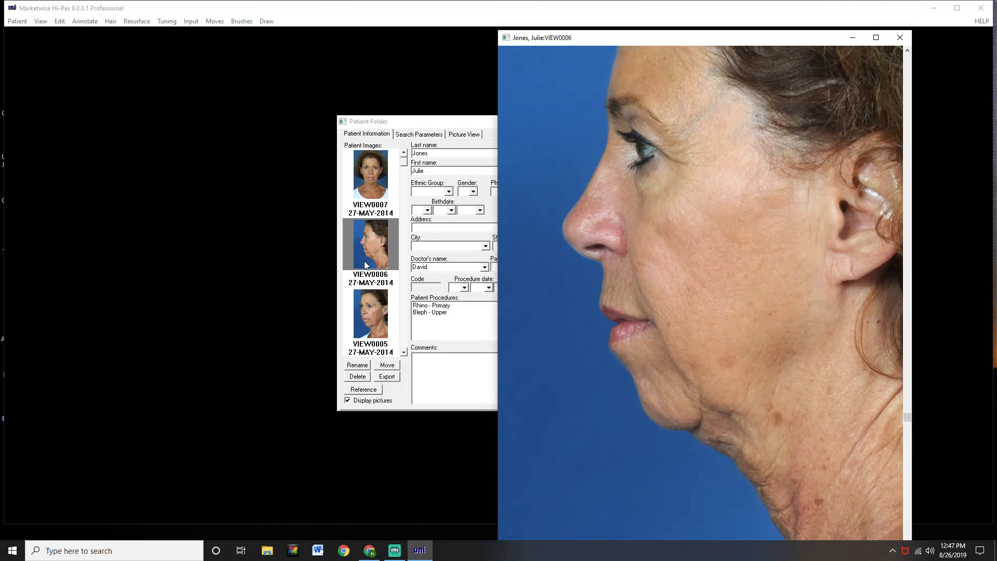
scroll(366, 265, up, 2)
scroll(367, 264, down, 4)
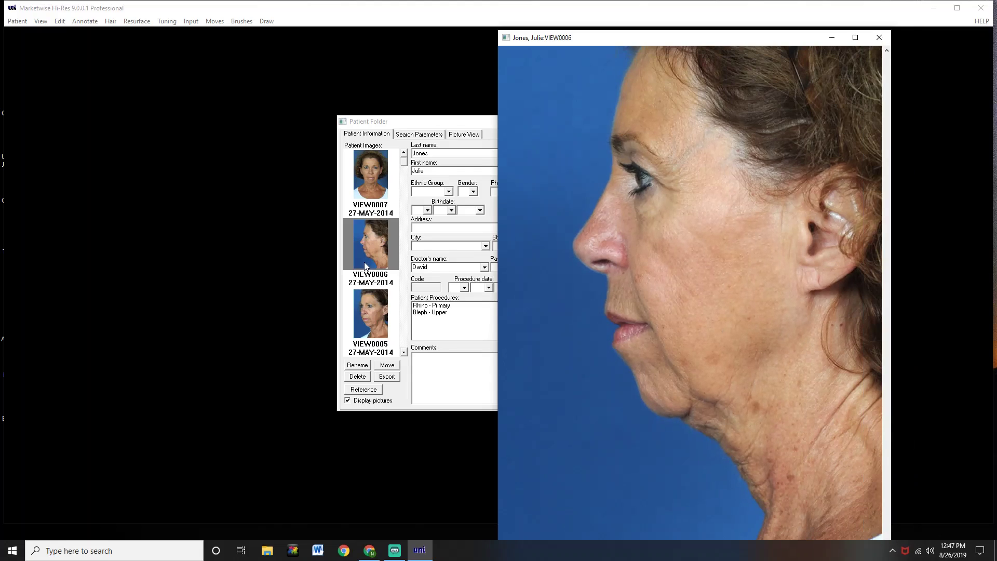
scroll(367, 265, down, 3)
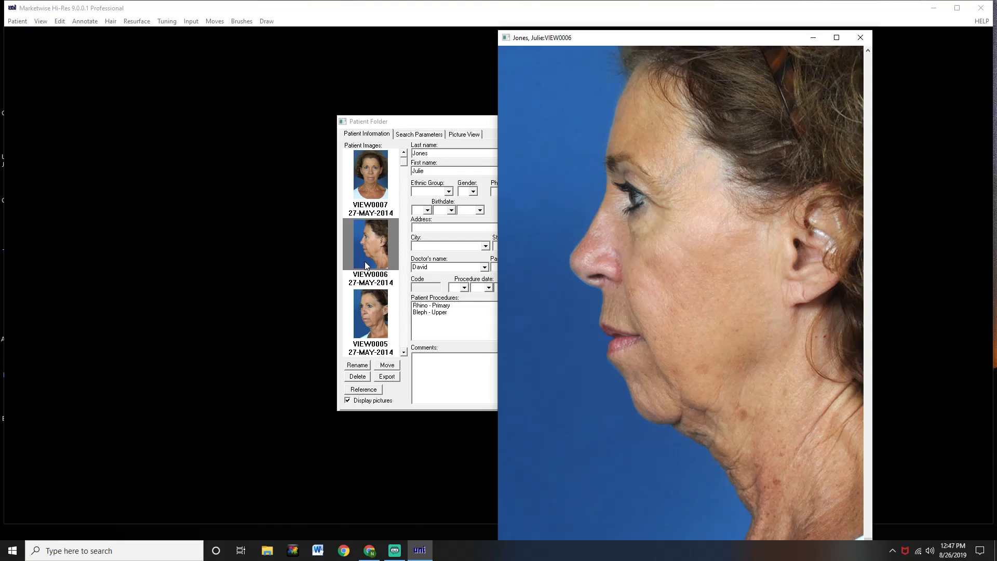
scroll(366, 265, up, 2)
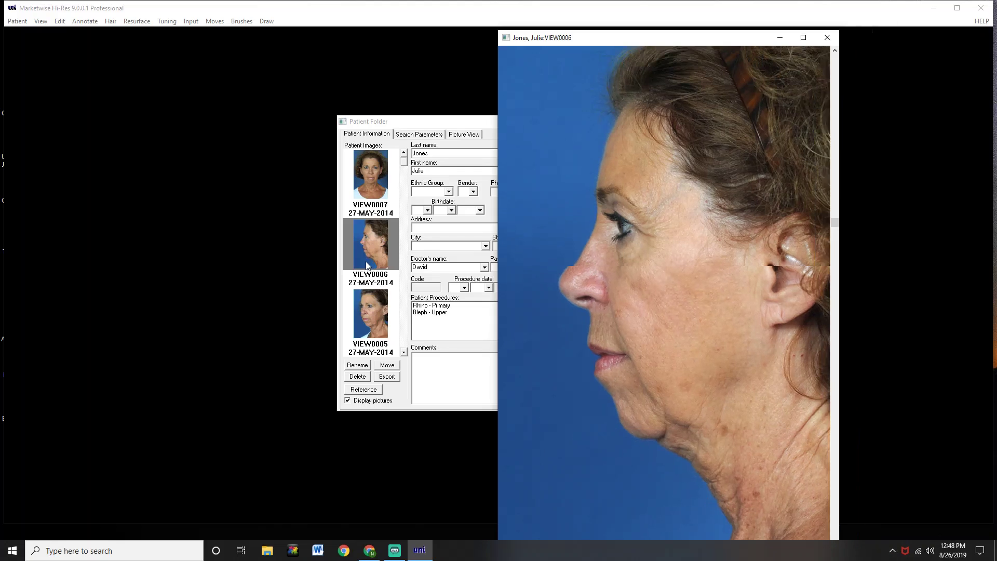
scroll(366, 266, up, 2)
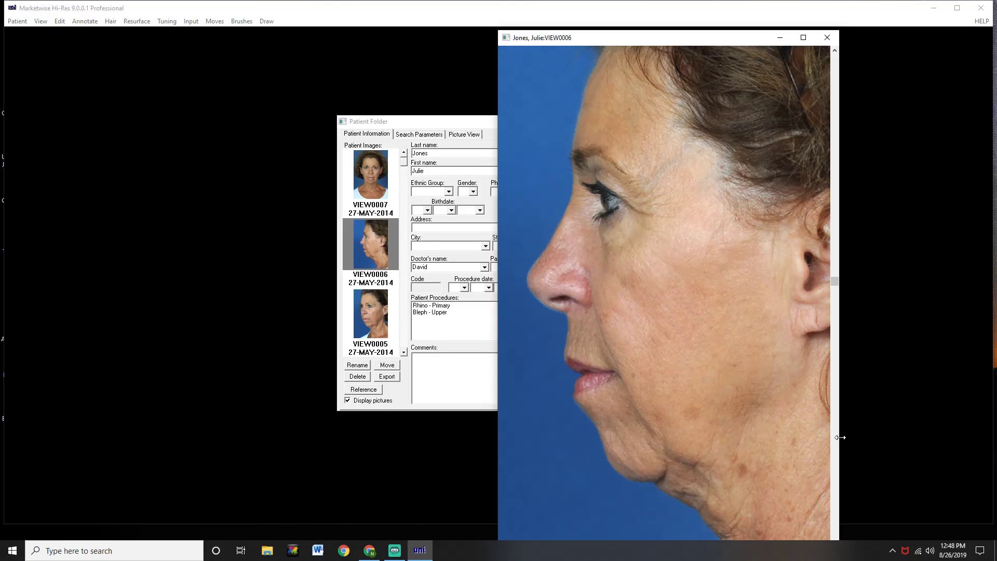
drag(841, 440, 955, 527)
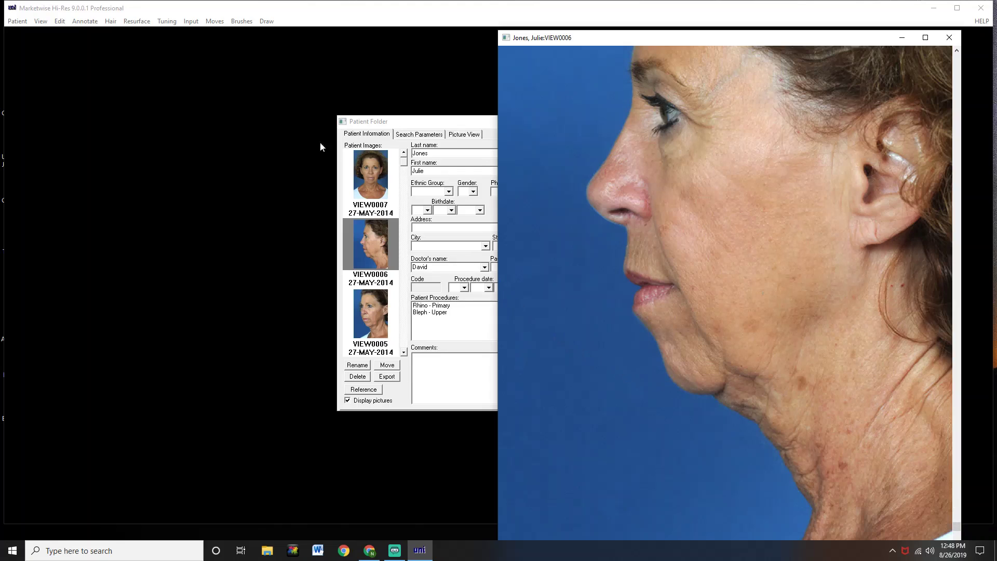
Step: Use the Morph tool to project the chin forward in the profile photo, reshaping it in two passes
click(215, 21)
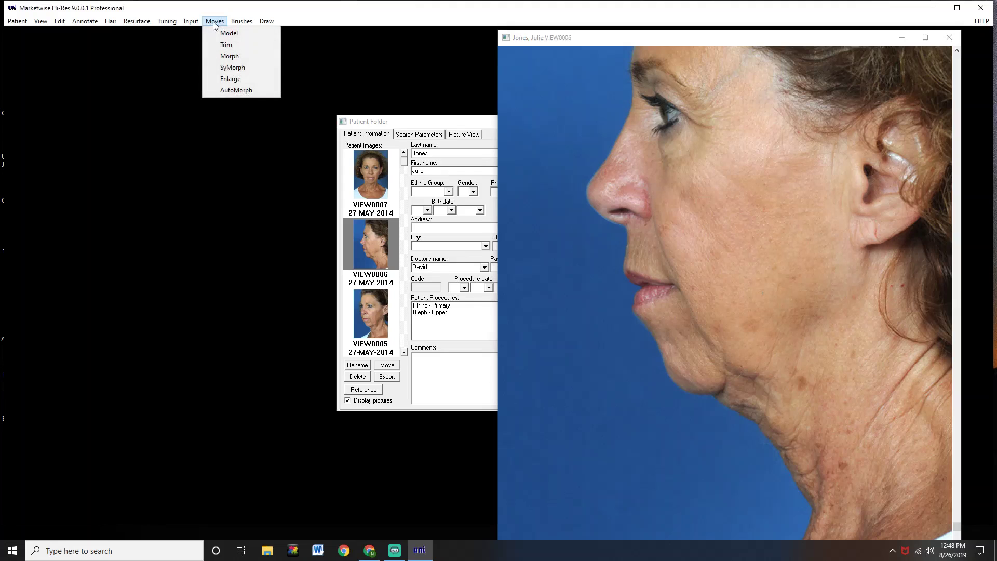
click(220, 57)
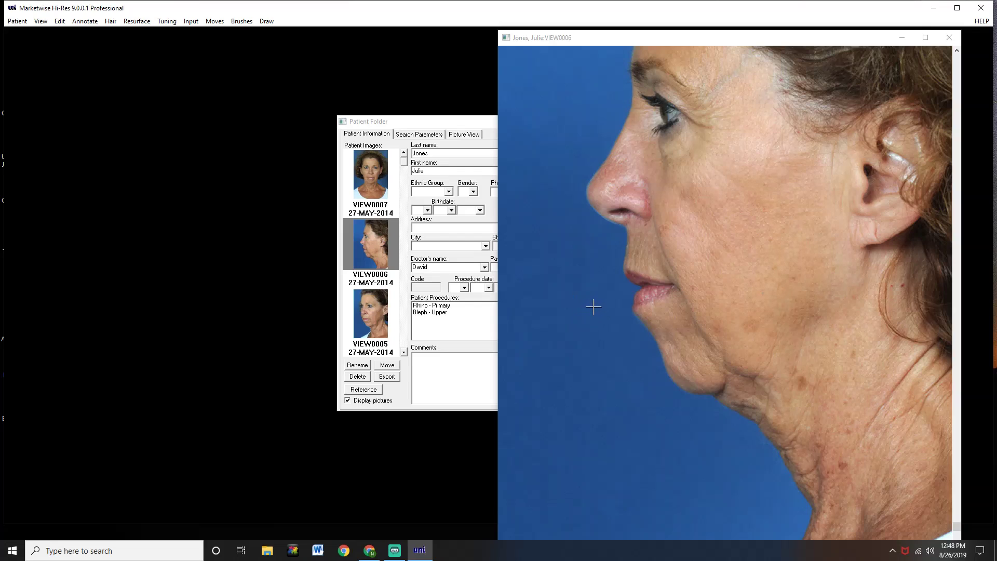
drag(593, 308, 713, 401)
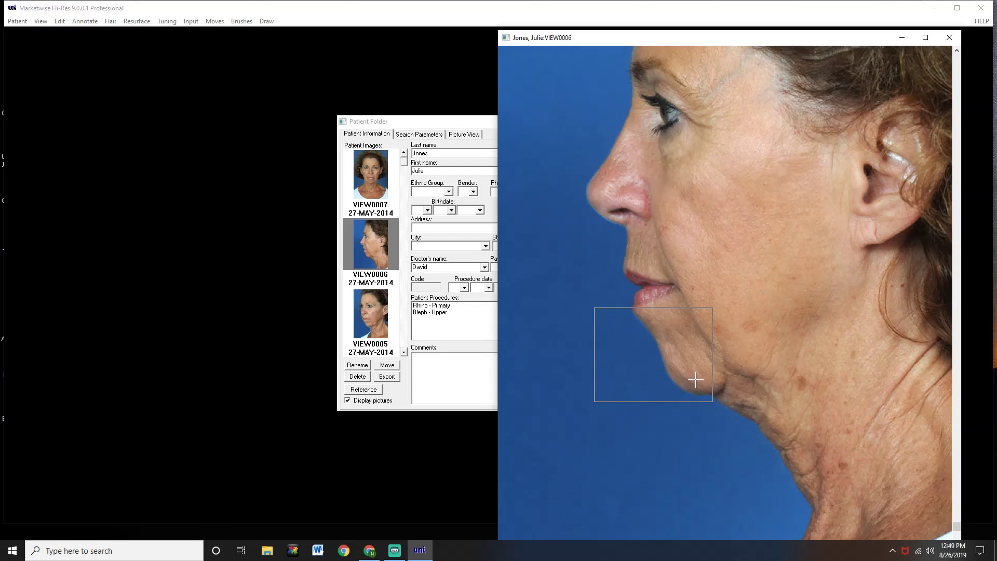
drag(694, 381, 662, 382)
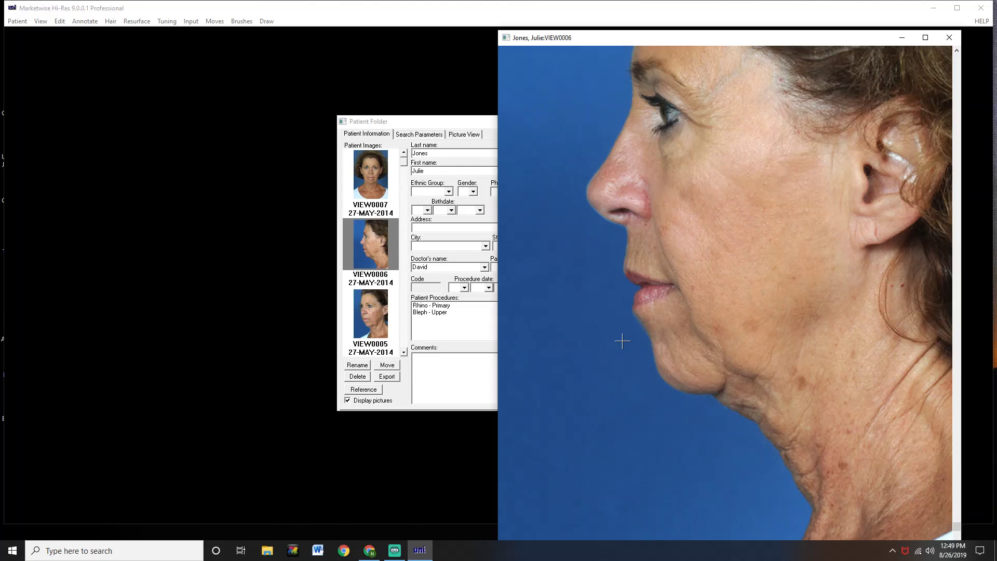
drag(621, 340, 713, 403)
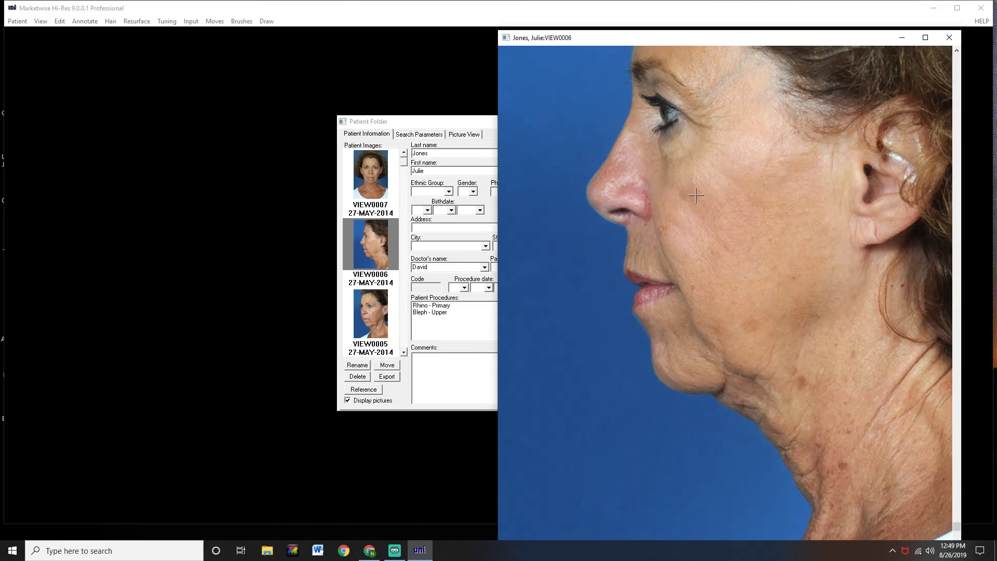
Step: Morph the cheek and the skin in front of the ear to simulate a facelift
mouse_move(676, 176)
mouse_down()
mouse_move(675, 215)
mouse_move(774, 319)
mouse_move(841, 334)
mouse_move(828, 363)
mouse_move(852, 355)
mouse_move(845, 340)
mouse_up()
click(725, 275)
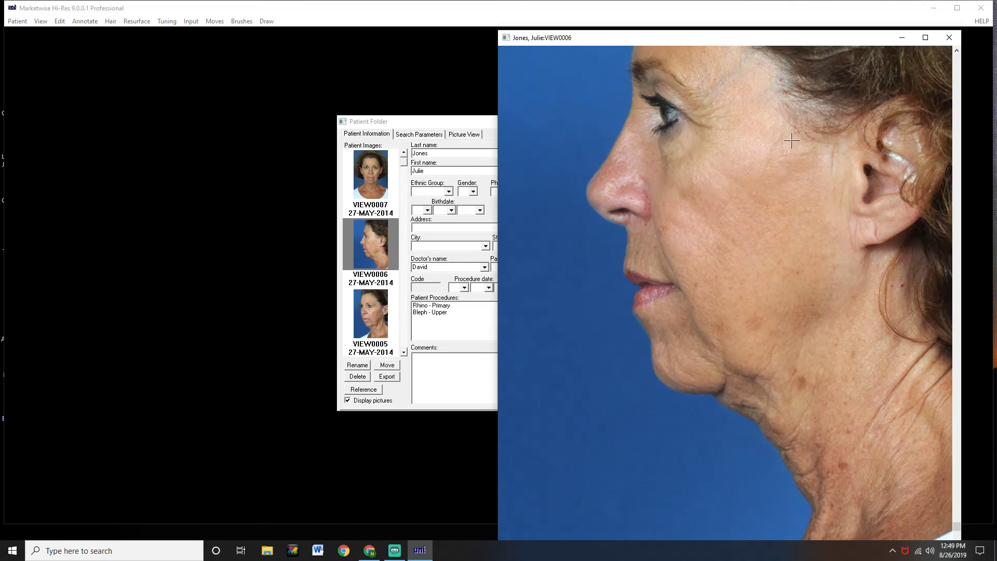
mouse_move(777, 114)
mouse_down()
mouse_move(778, 182)
mouse_move(847, 266)
mouse_move(858, 266)
mouse_up()
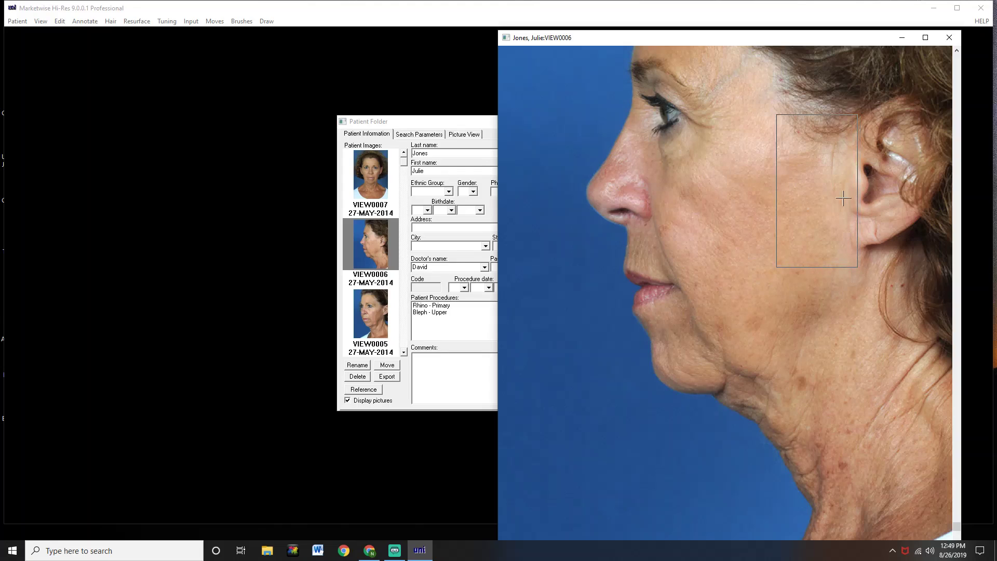
click(813, 197)
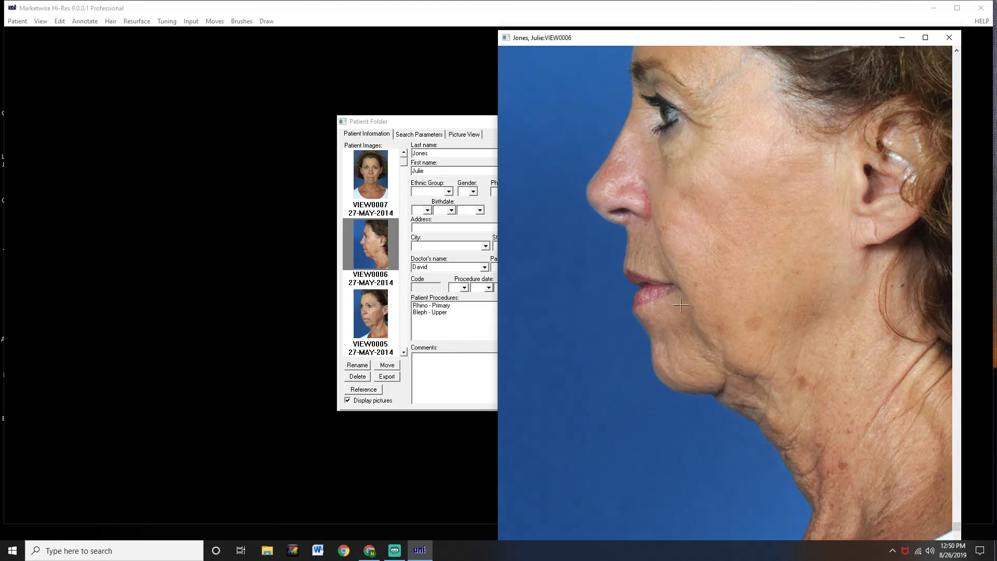
Step: Morph the area between the mouth corner and the jawline to tighten the jowl
drag(675, 289, 749, 360)
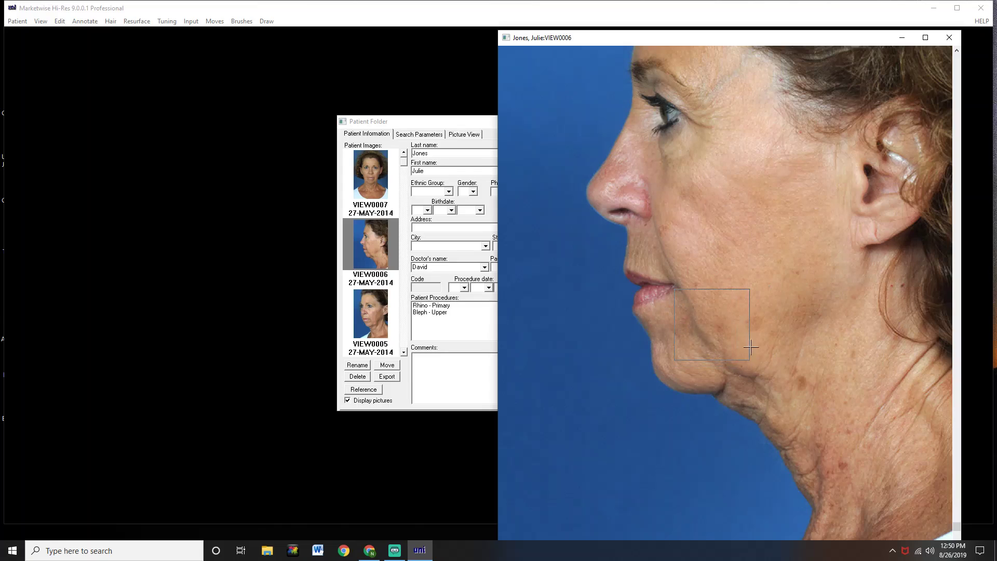
click(707, 324)
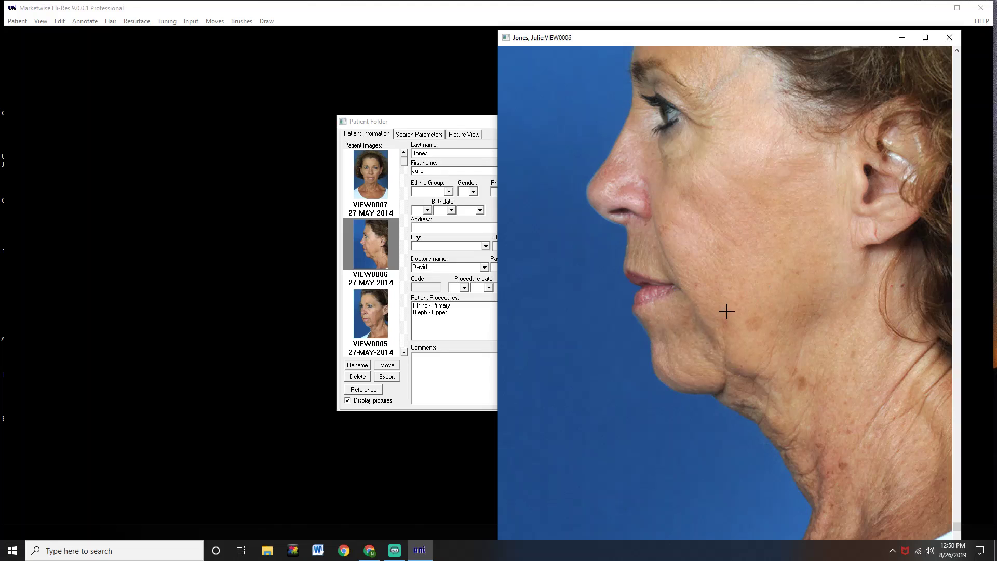
drag(685, 304, 717, 334)
mouse_move(728, 334)
mouse_down()
mouse_move(776, 388)
mouse_move(762, 364)
mouse_move(767, 353)
mouse_up()
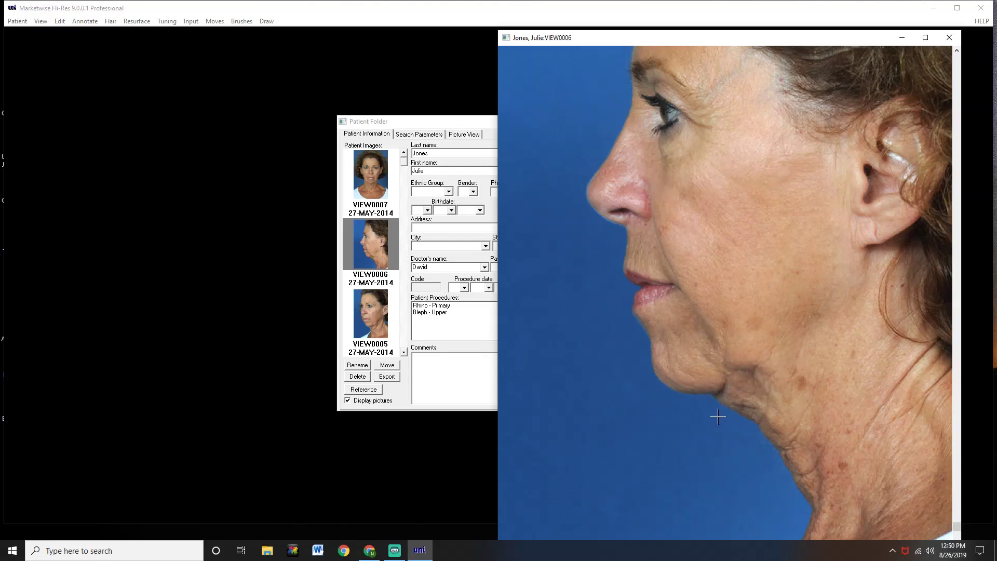
Step: Morph the front neck contour inward and lift the loose skin beneath the jaw
drag(708, 394, 816, 516)
click(730, 470)
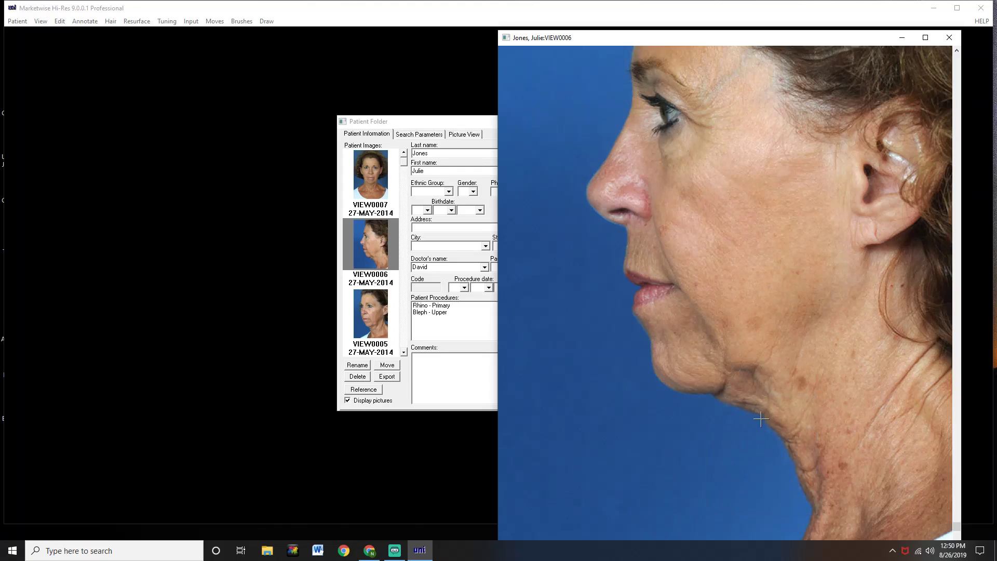
drag(763, 414, 794, 366)
mouse_move(753, 408)
mouse_down()
mouse_move(727, 452)
mouse_move(786, 387)
mouse_up()
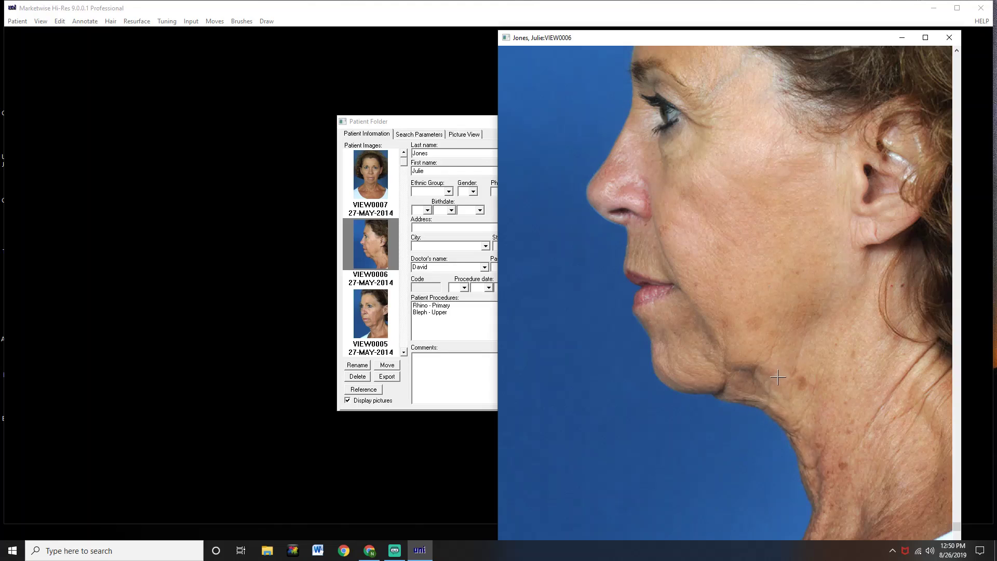
Step: Refine the contour directly under the chin with several small morphs to flatten the sagging skin
drag(711, 395, 760, 443)
click(718, 411)
drag(714, 399, 742, 423)
click(716, 403)
drag(730, 379, 786, 462)
click(786, 461)
drag(718, 393, 747, 424)
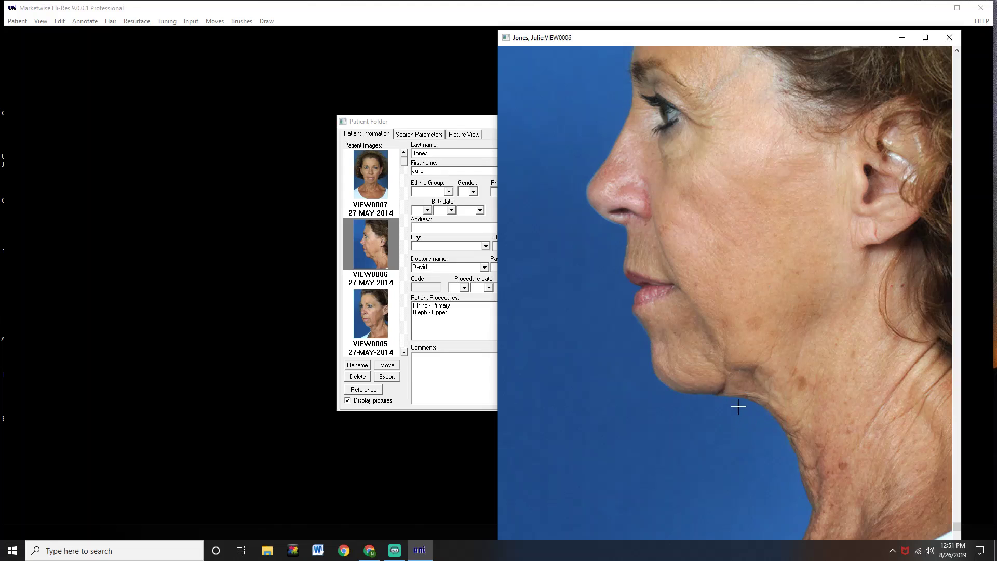
Step: Morph the chin-to-neck transition and the front of the neck into a smooth, tighter curve
drag(742, 385, 769, 439)
click(757, 413)
mouse_move(763, 430)
mouse_down()
mouse_move(767, 471)
mouse_move(814, 519)
mouse_move(786, 495)
mouse_move(796, 489)
mouse_move(819, 516)
mouse_move(803, 491)
mouse_up()
mouse_move(762, 409)
mouse_down()
mouse_move(778, 455)
mouse_move(804, 474)
mouse_move(779, 460)
mouse_move(781, 448)
mouse_up()
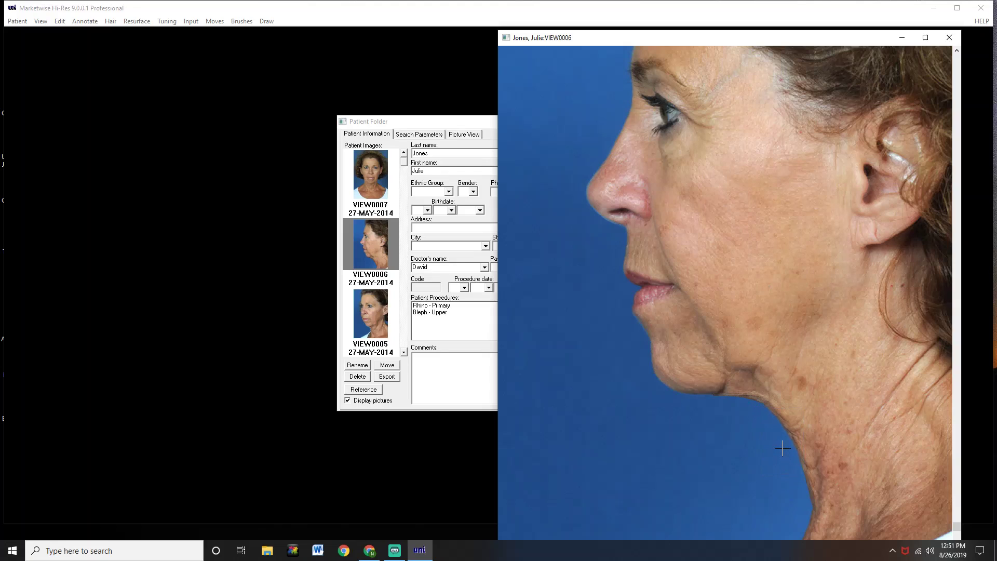
drag(712, 393, 748, 418)
click(726, 401)
Step: Morph the remaining unevenness in the contour just behind the chin, working on an enlarged view of the neck
scroll(881, 456, up, 3)
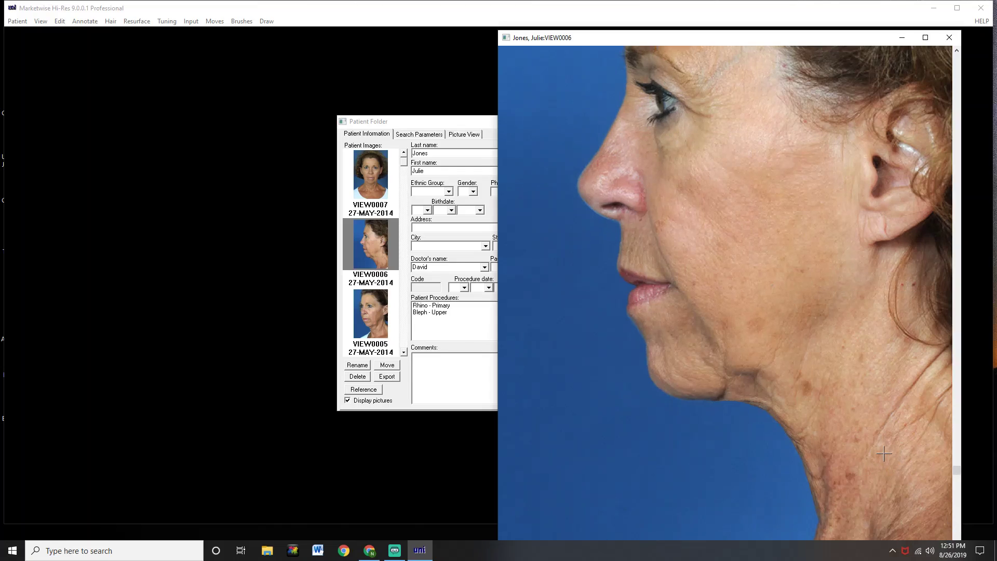
scroll(920, 407, up, 2)
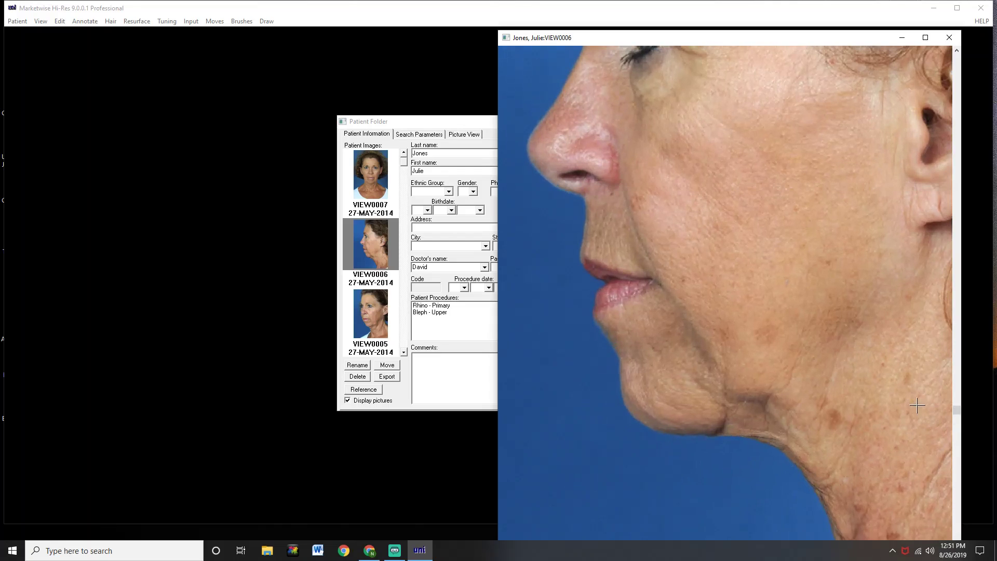
drag(957, 413, 955, 517)
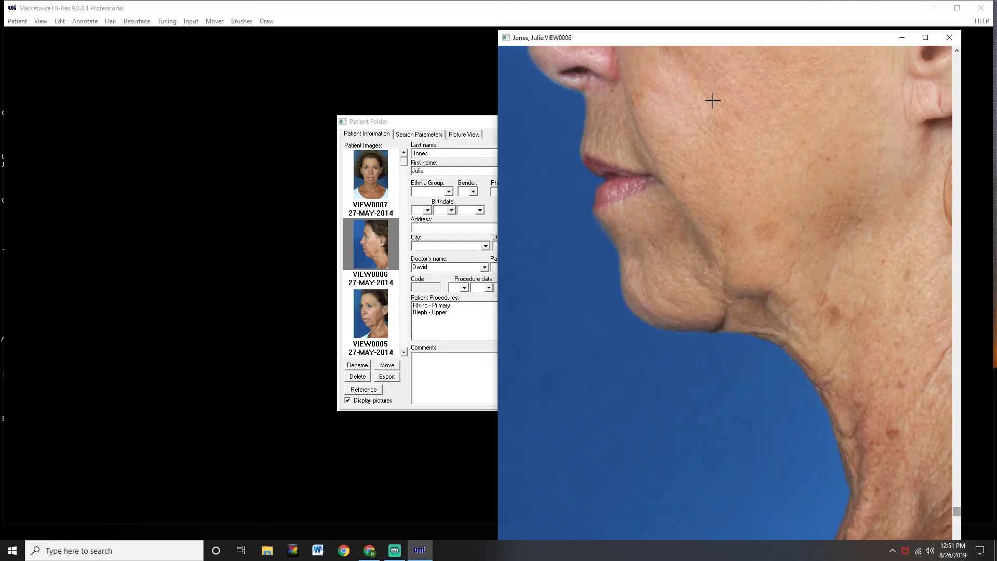
drag(637, 40, 610, 23)
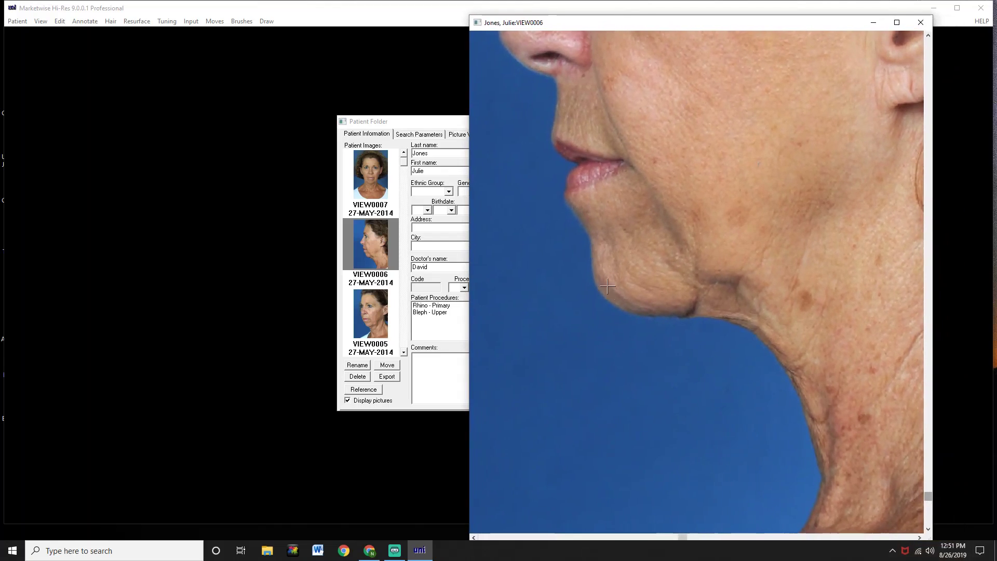
drag(682, 537, 755, 547)
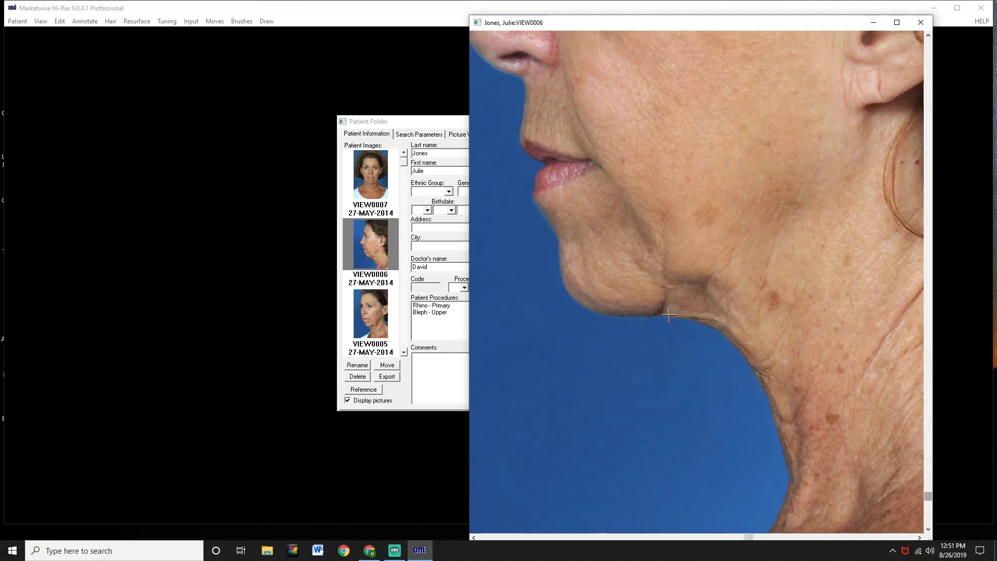
drag(694, 317, 719, 366)
drag(705, 324, 716, 356)
Step: Blend the jaw and neck edge with the Tissue brush, its strength set closer to Light
click(242, 22)
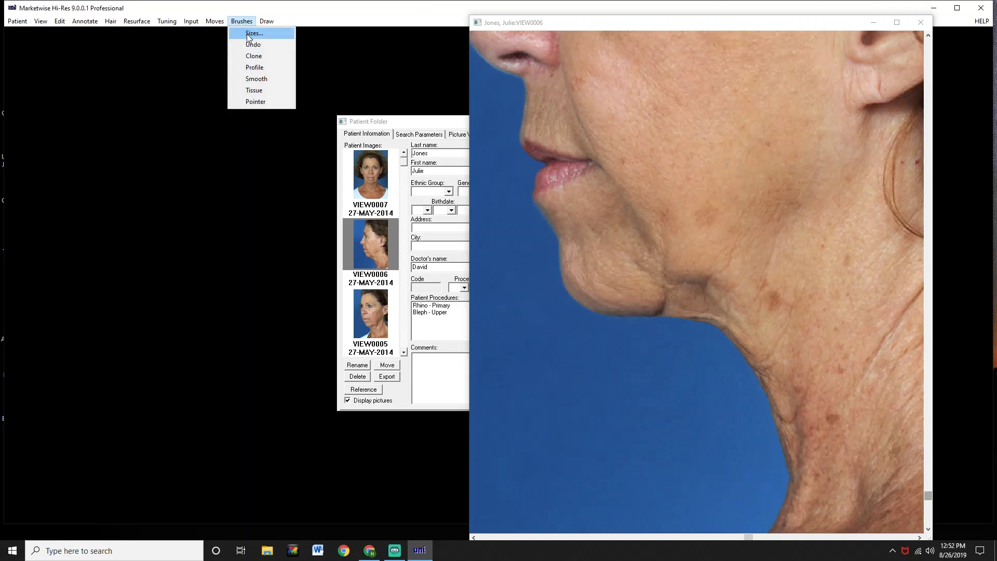
click(249, 35)
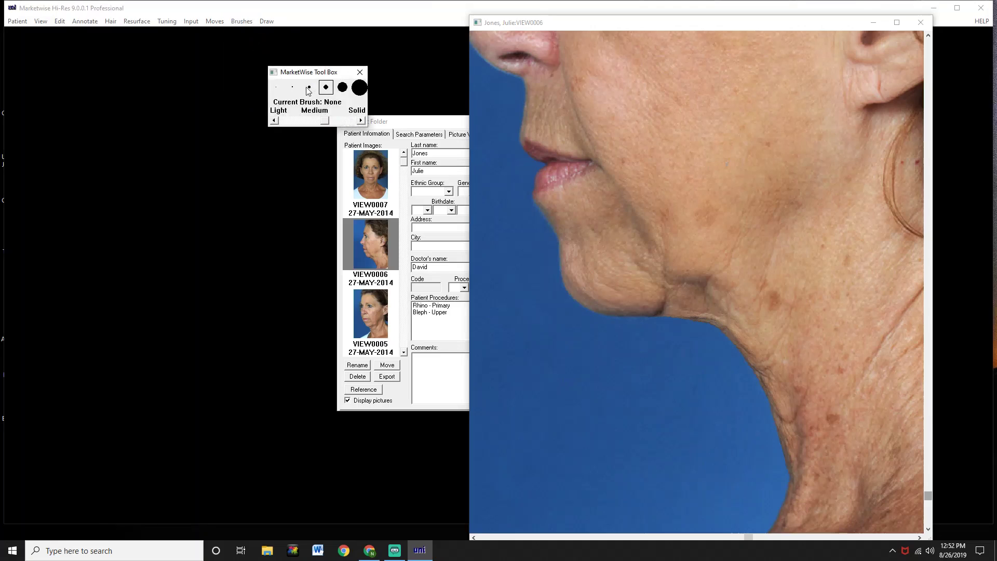
drag(304, 72, 222, 60)
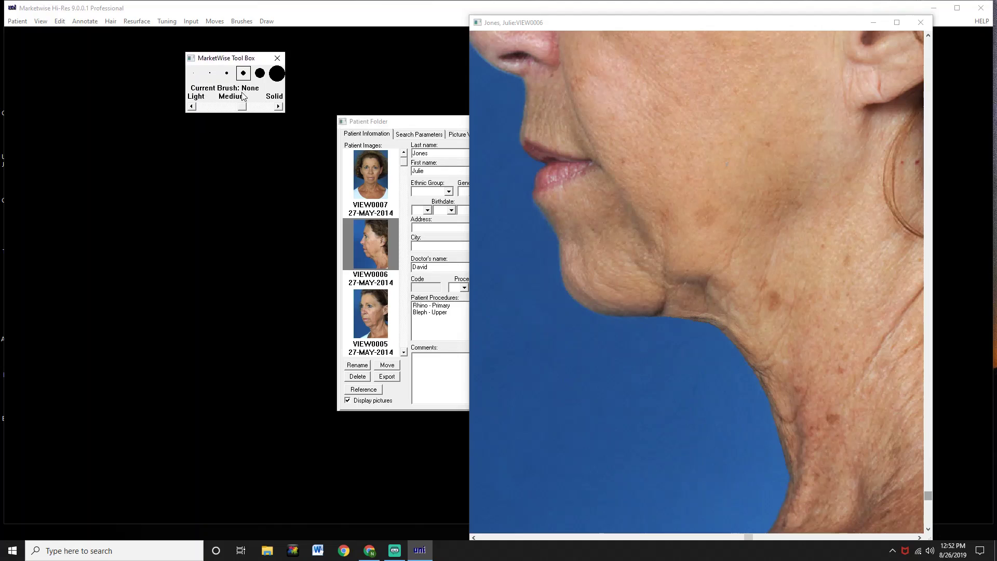
click(243, 22)
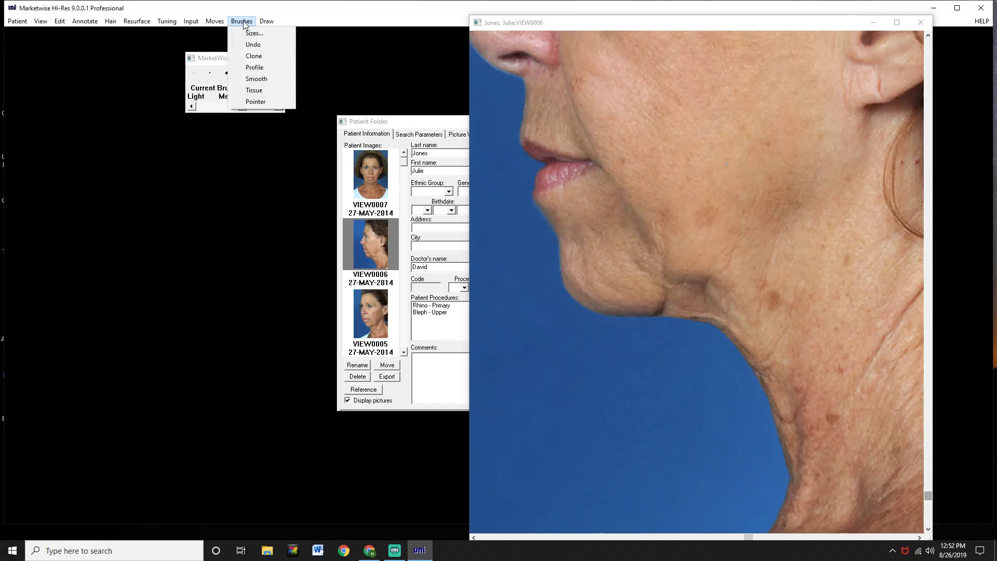
click(253, 91)
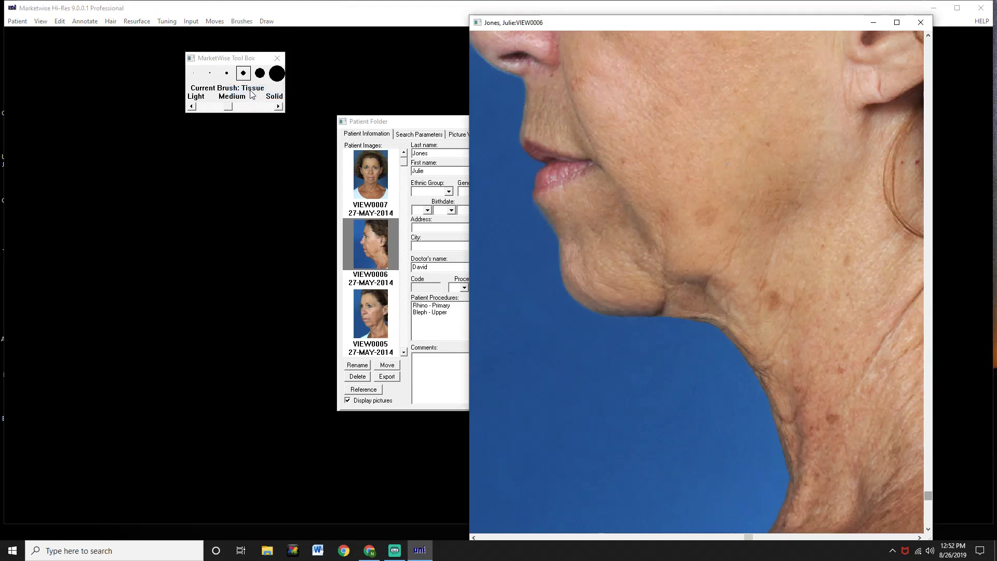
click(223, 107)
mouse_move(220, 109)
mouse_down()
mouse_move(254, 114)
mouse_move(216, 113)
mouse_up()
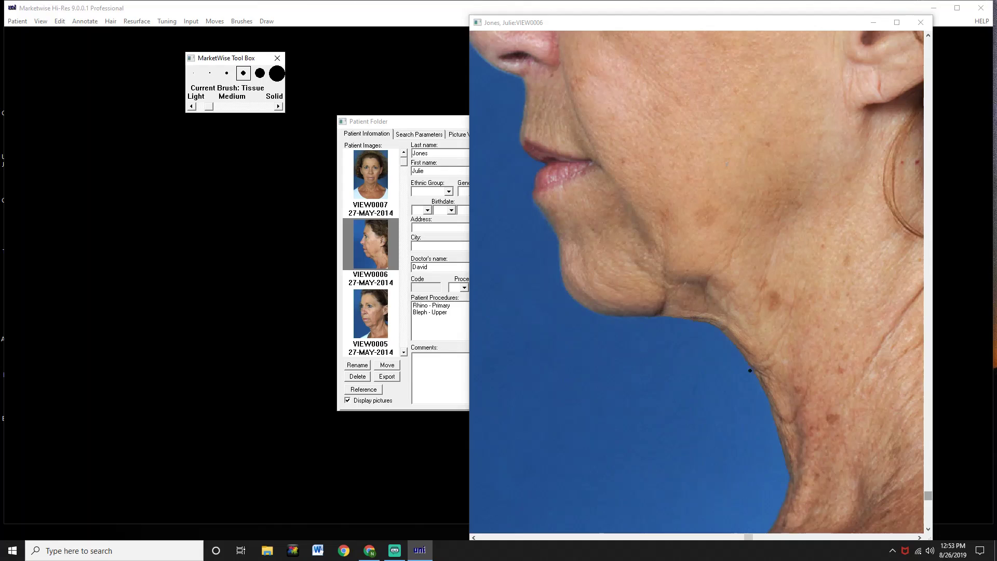
click(660, 313)
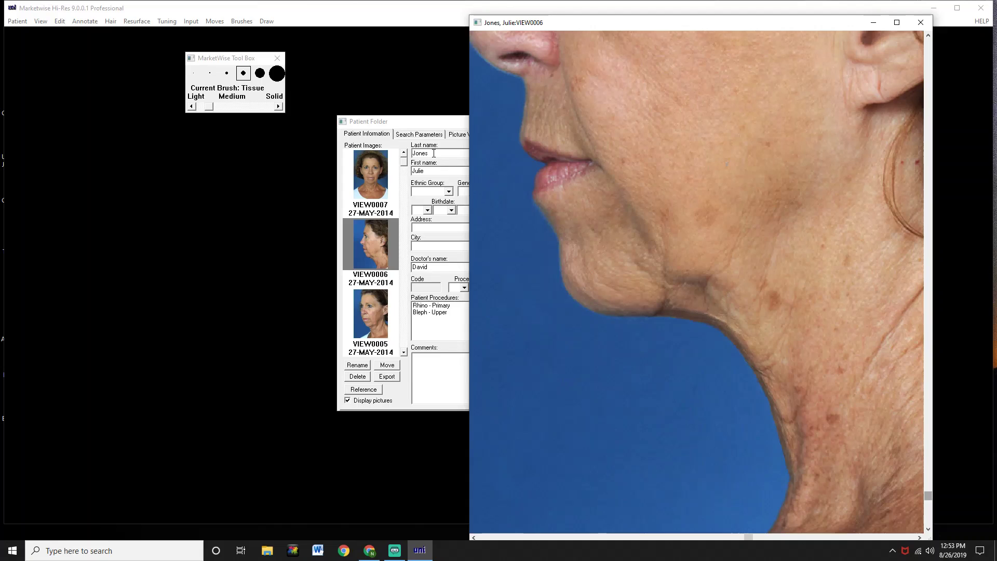
Step: Blend the fold and shadow along the jawline and upper neck with the Tissue brush, stepping up to the largest brush size
click(259, 76)
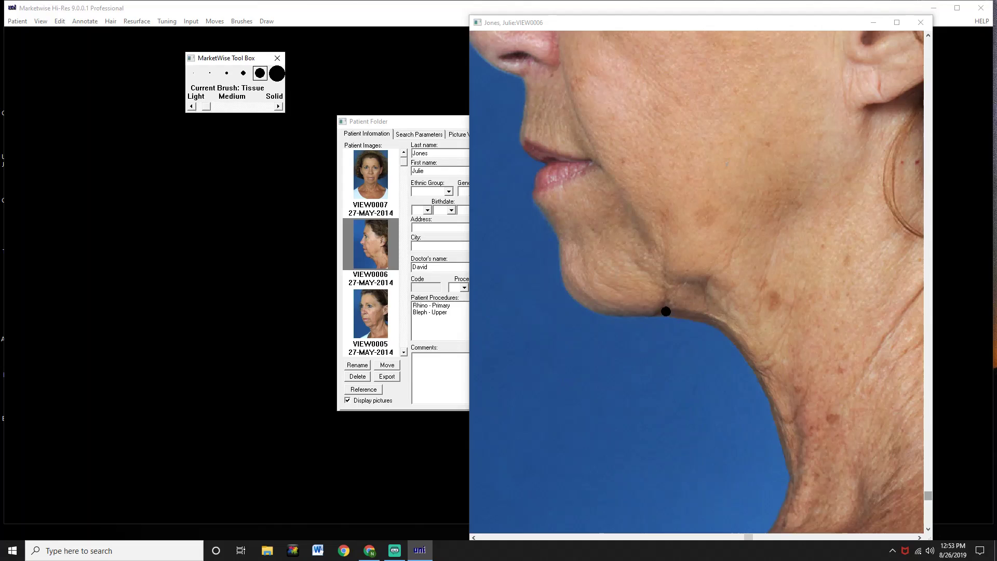
click(672, 309)
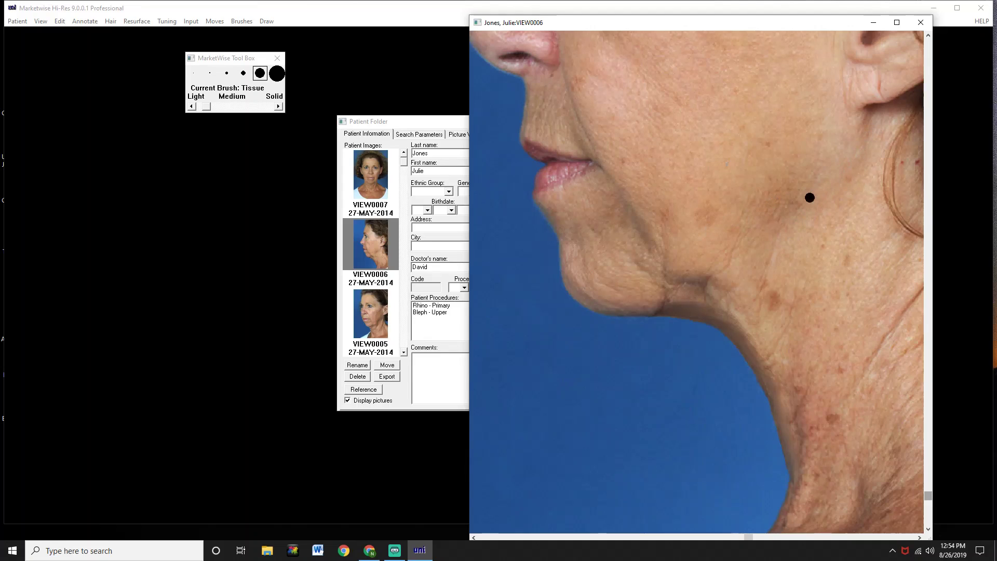
click(276, 74)
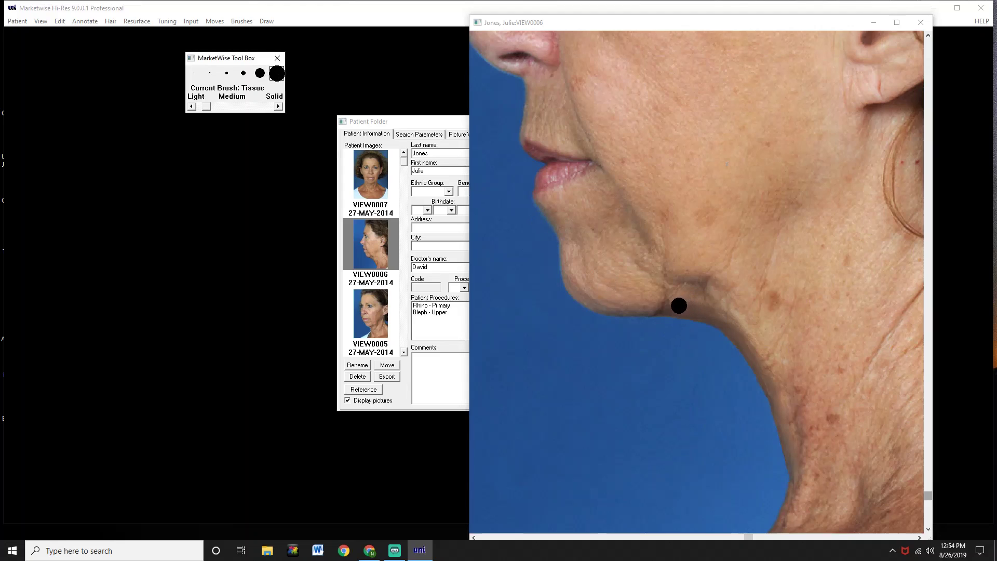
click(673, 309)
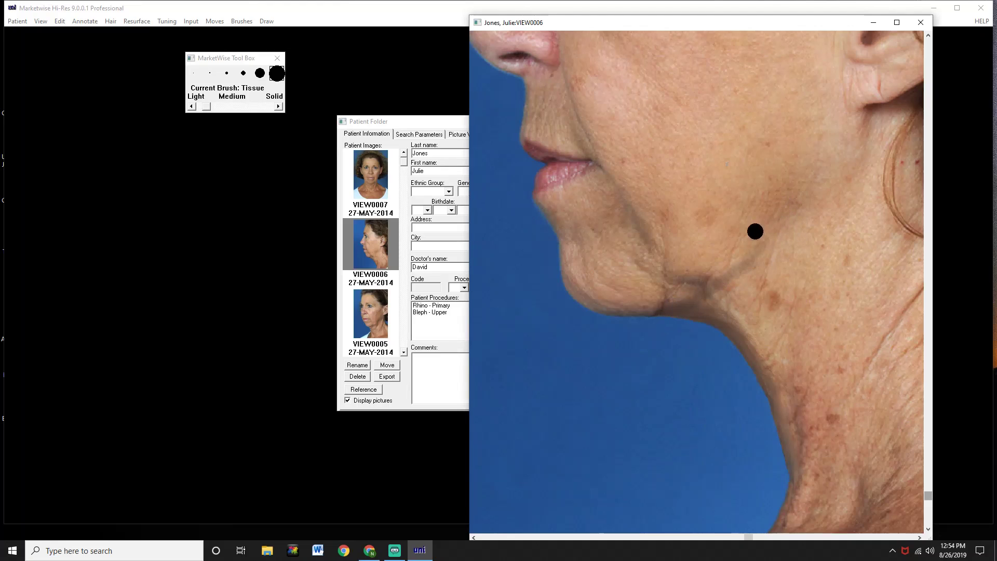
drag(706, 298, 779, 249)
drag(683, 296, 773, 241)
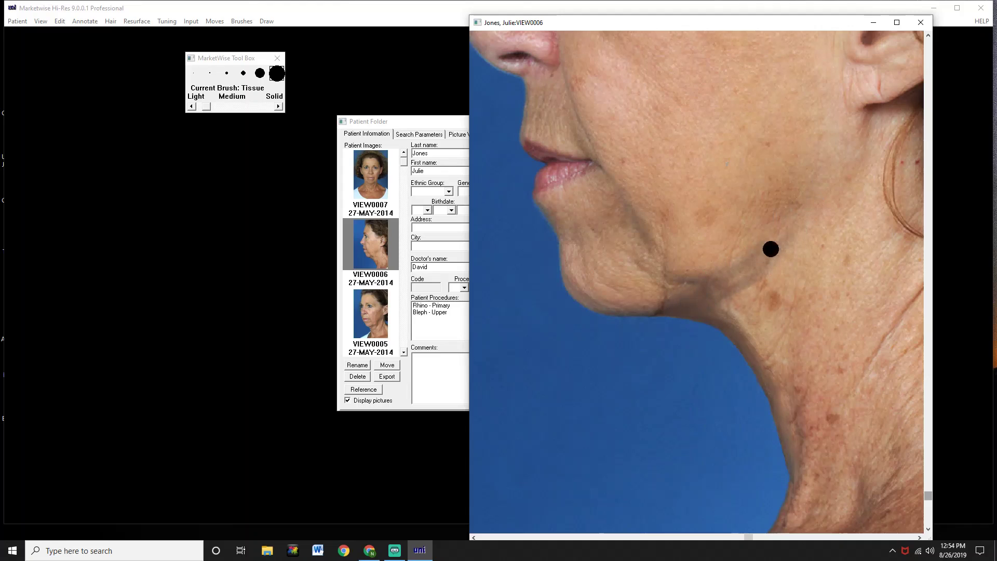
mouse_move(704, 305)
mouse_down()
mouse_move(783, 294)
mouse_move(707, 317)
mouse_move(715, 308)
mouse_move(786, 308)
mouse_move(712, 313)
mouse_move(768, 322)
mouse_move(734, 322)
mouse_up()
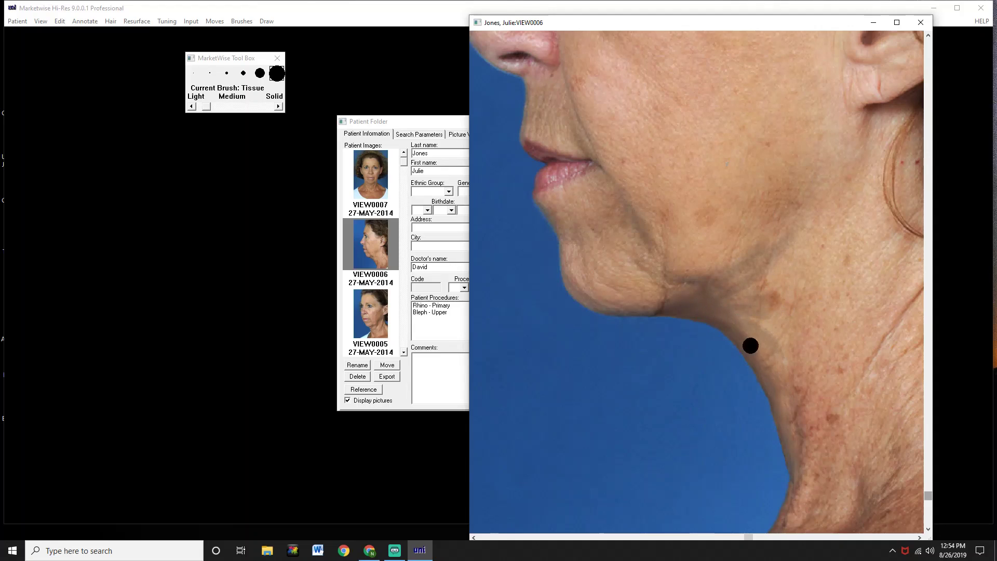
mouse_move(771, 246)
mouse_down()
mouse_move(697, 293)
mouse_move(782, 247)
mouse_move(710, 297)
mouse_move(820, 209)
mouse_move(713, 304)
mouse_up()
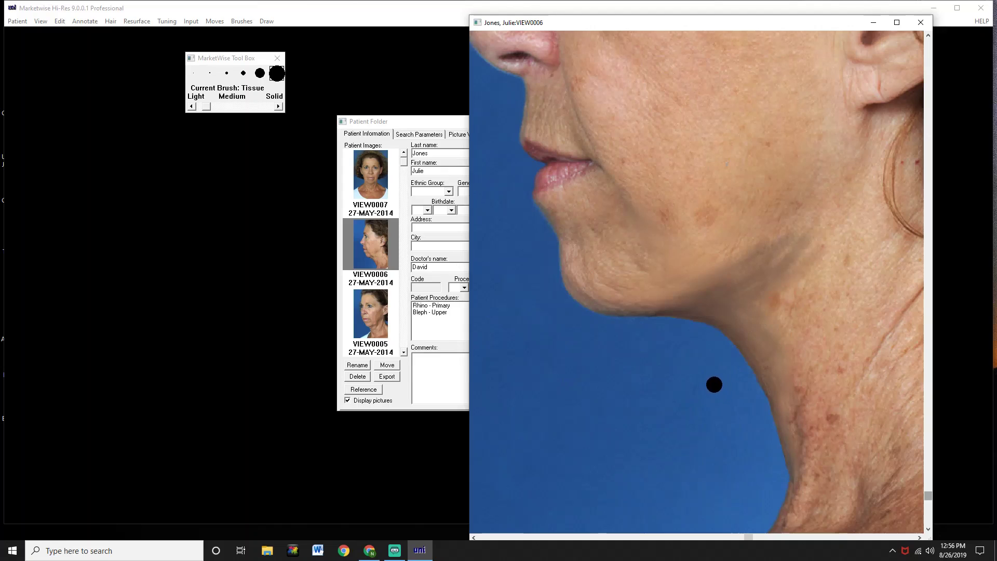
Step: Open the original photo next to the edited one at full-profile view, with the tool box closed and both windows lined up
scroll(714, 386, down, 5)
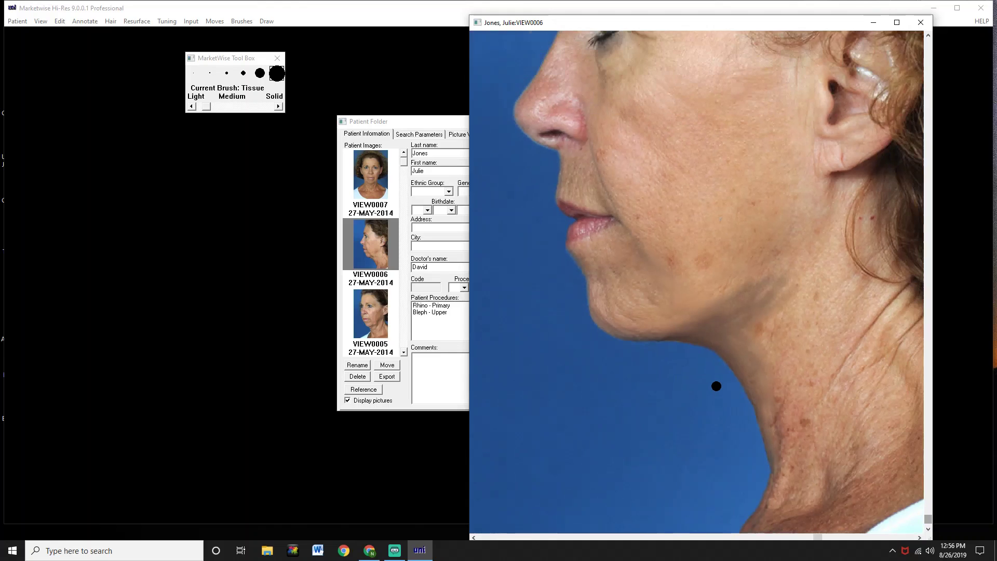
scroll(716, 386, down, 4)
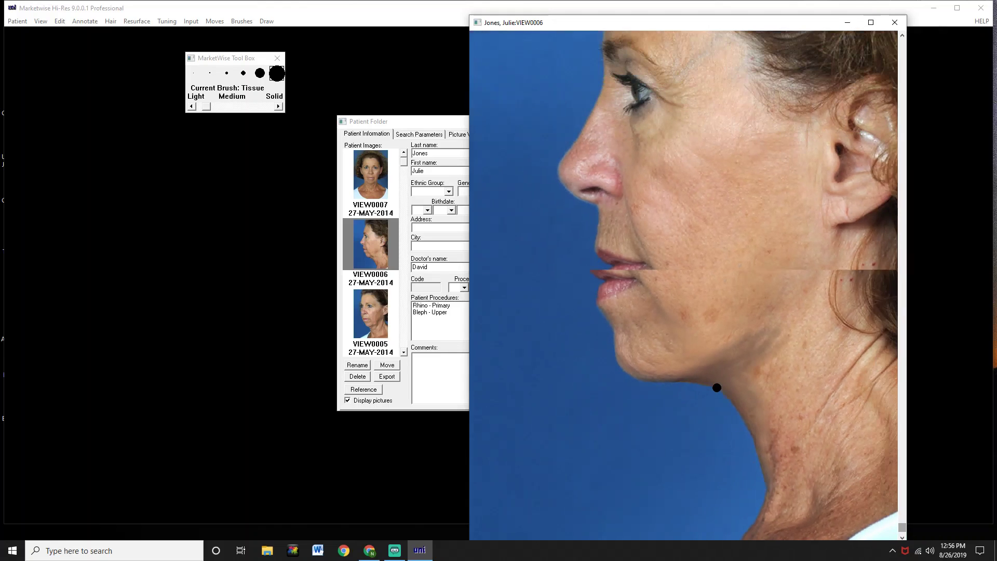
scroll(717, 388, down, 3)
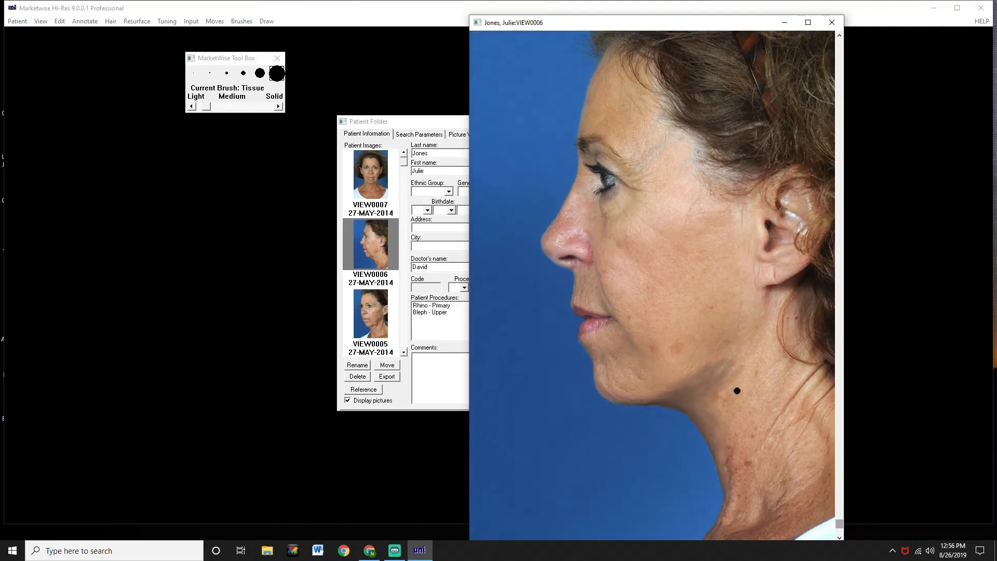
click(40, 21)
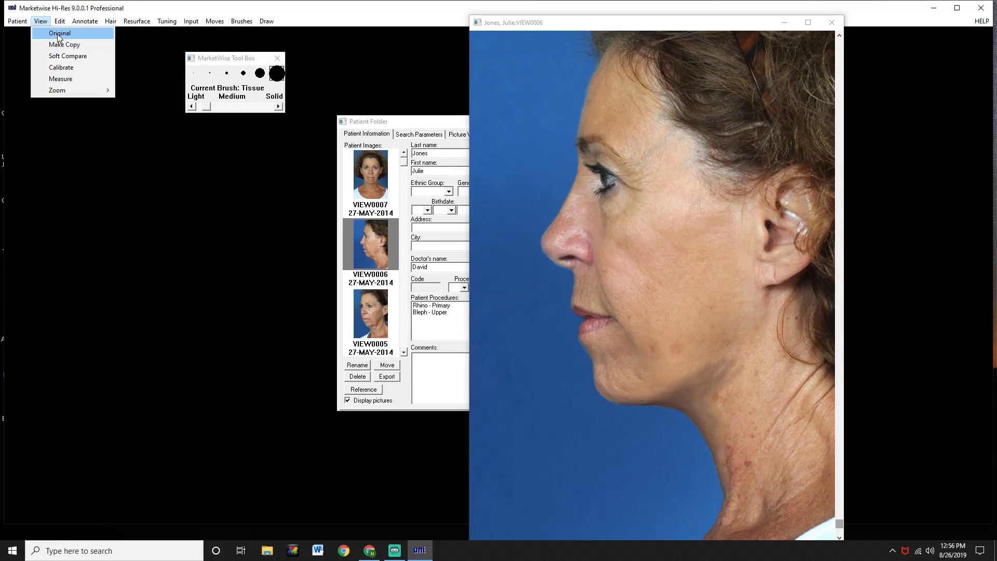
click(59, 33)
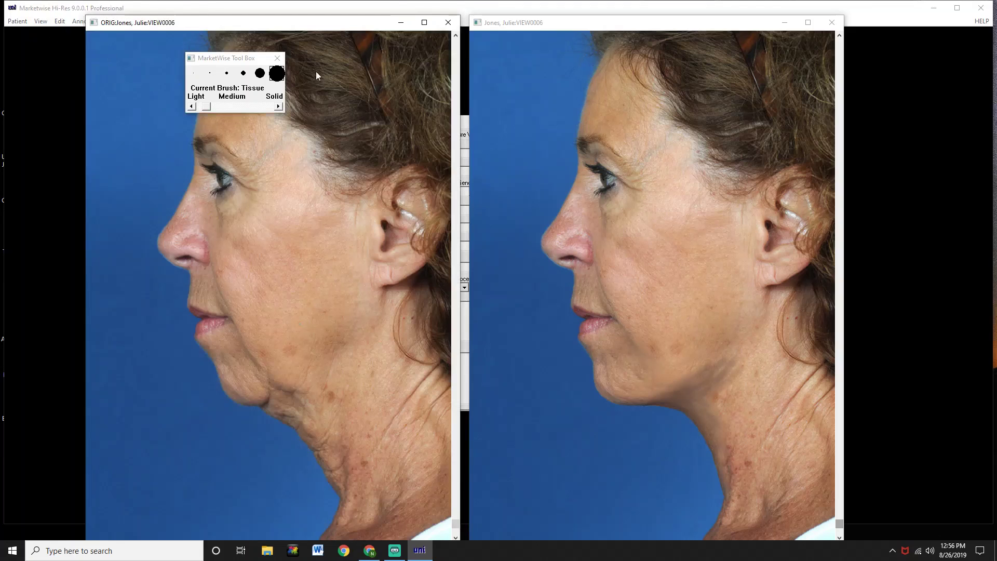
click(277, 58)
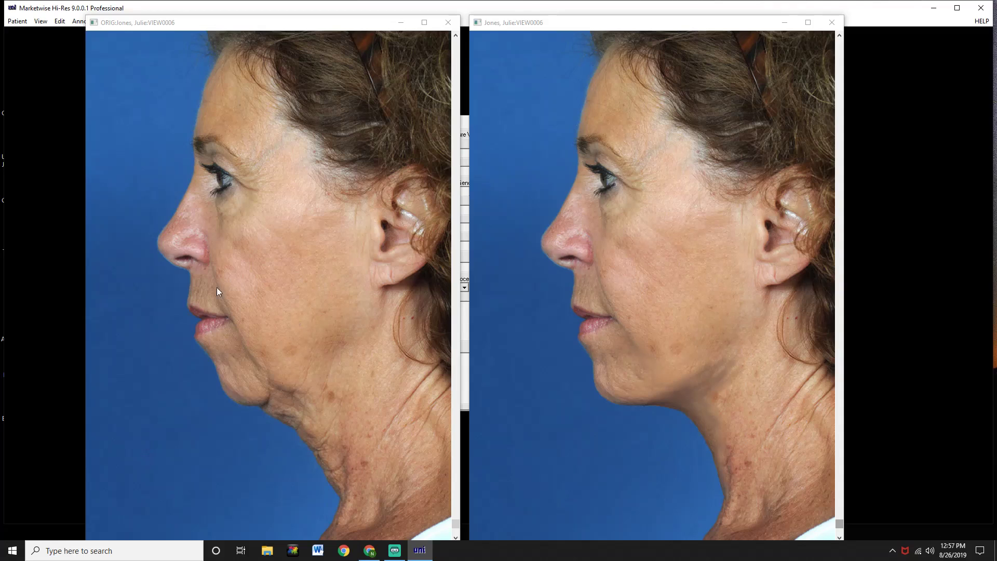
drag(354, 28, 378, 37)
drag(533, 25, 531, 36)
Step: Smooth the remaining dark patch below the jaw angle on the edited photo with the largest Tissue brush
click(239, 21)
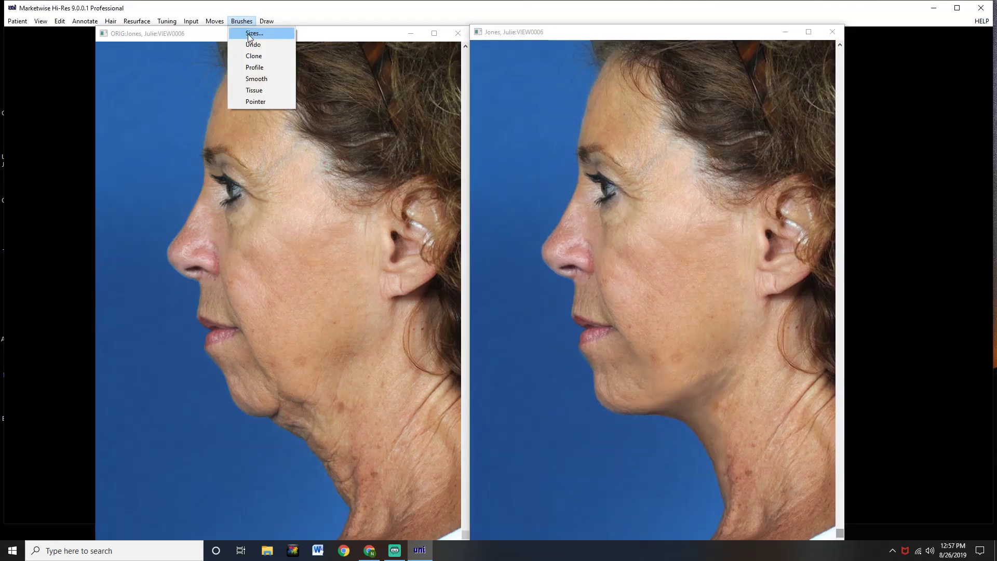
click(249, 35)
click(242, 21)
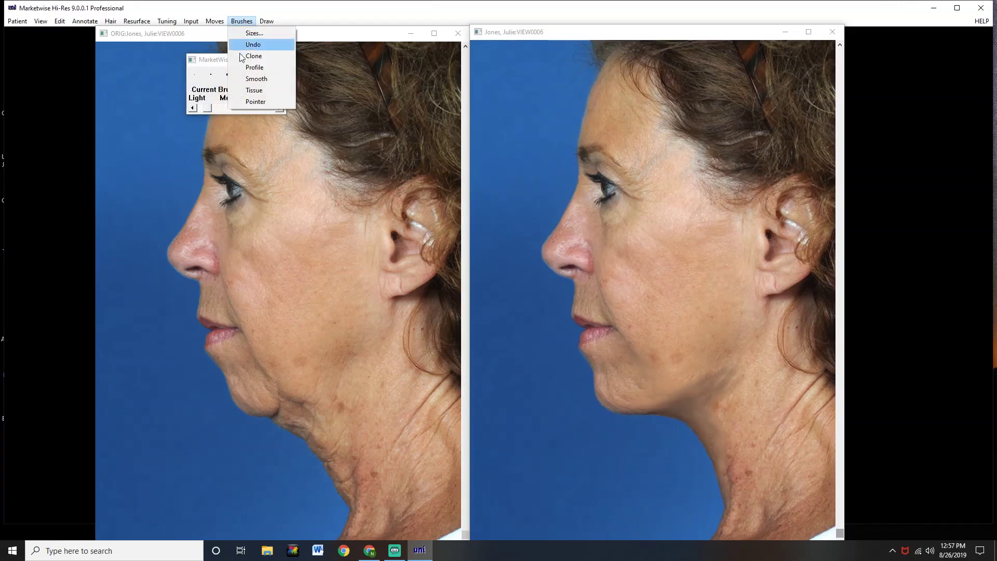
click(253, 91)
drag(207, 60, 166, 32)
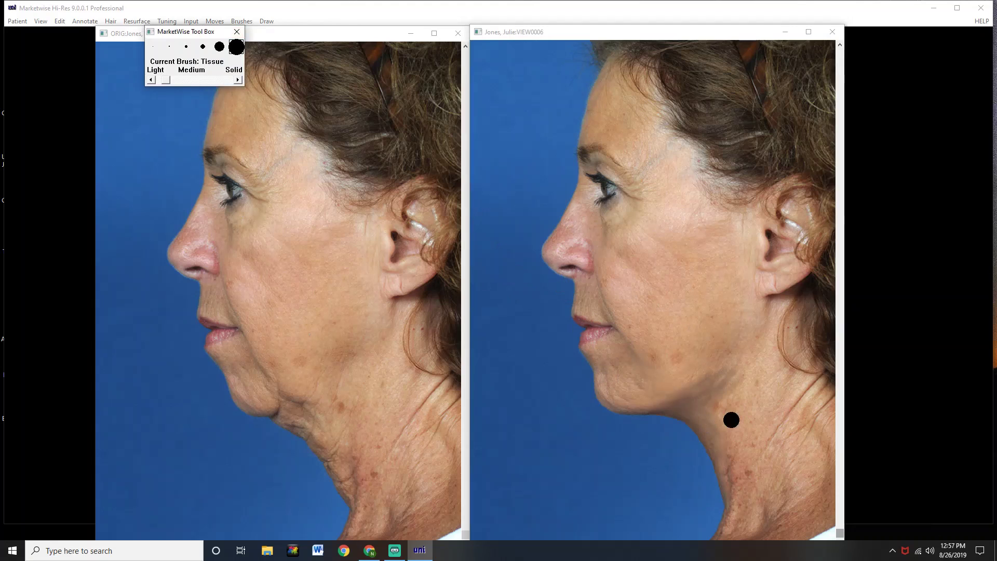
click(689, 390)
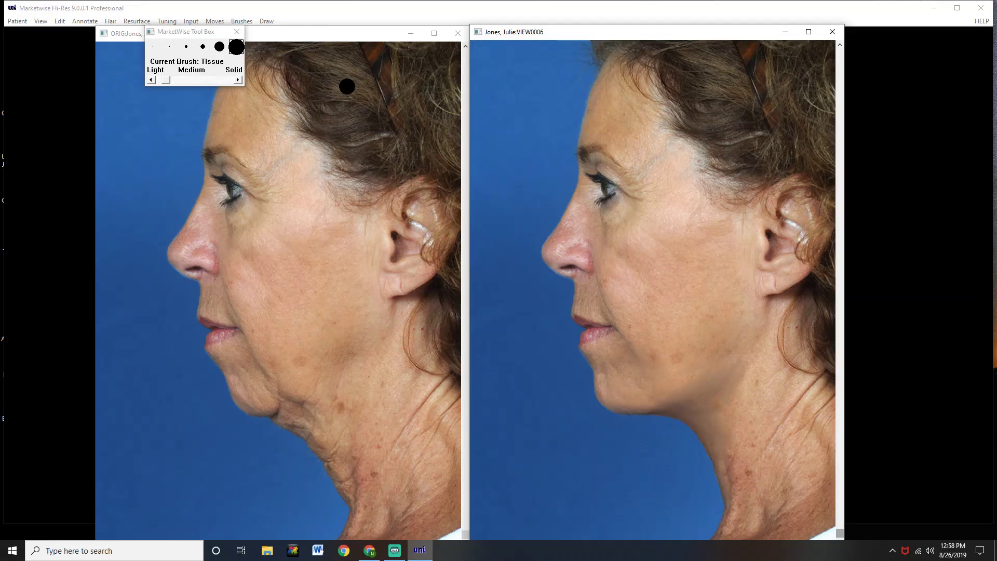
Step: Morph the lower chin contour of the edited photo slightly where it meets the neck
click(214, 21)
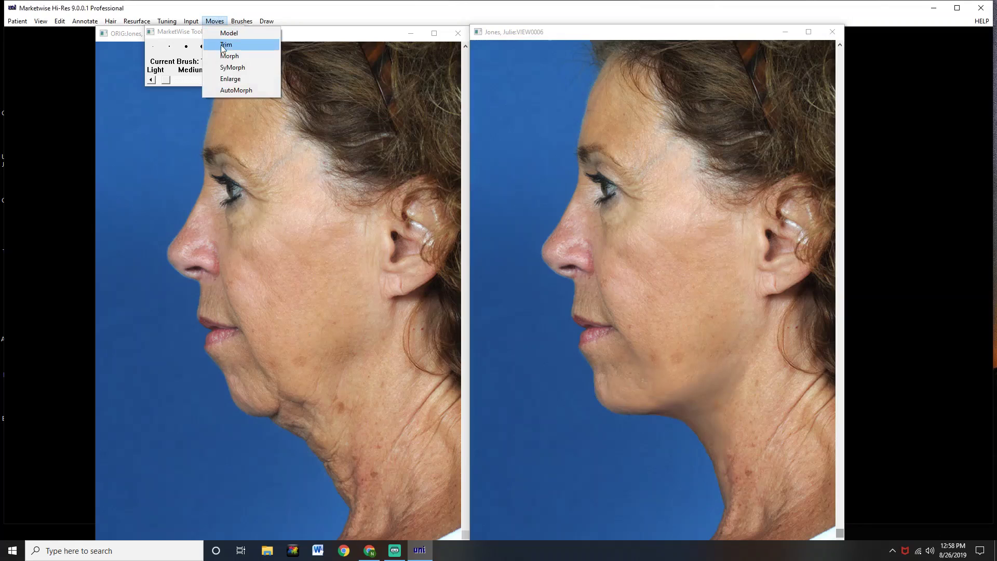
click(233, 56)
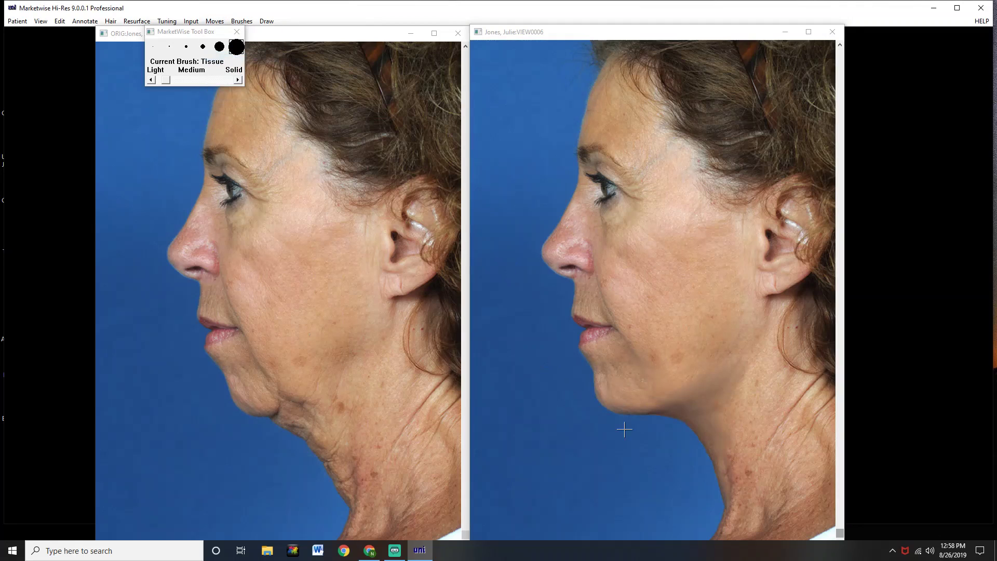
drag(654, 403, 671, 432)
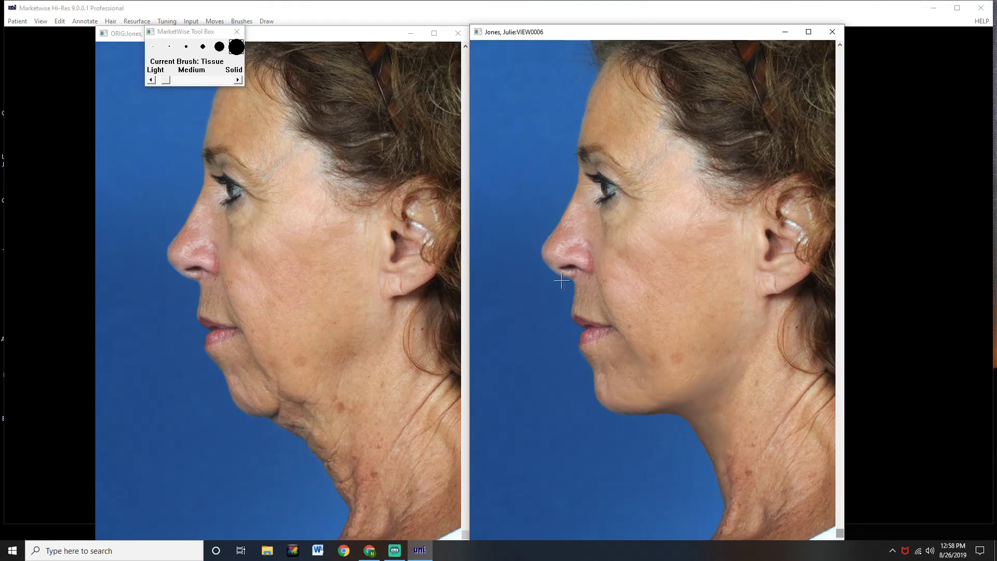
Step: Blend the neck edge behind the chin with the second-largest Tissue brush and close the tool box
click(242, 21)
click(257, 85)
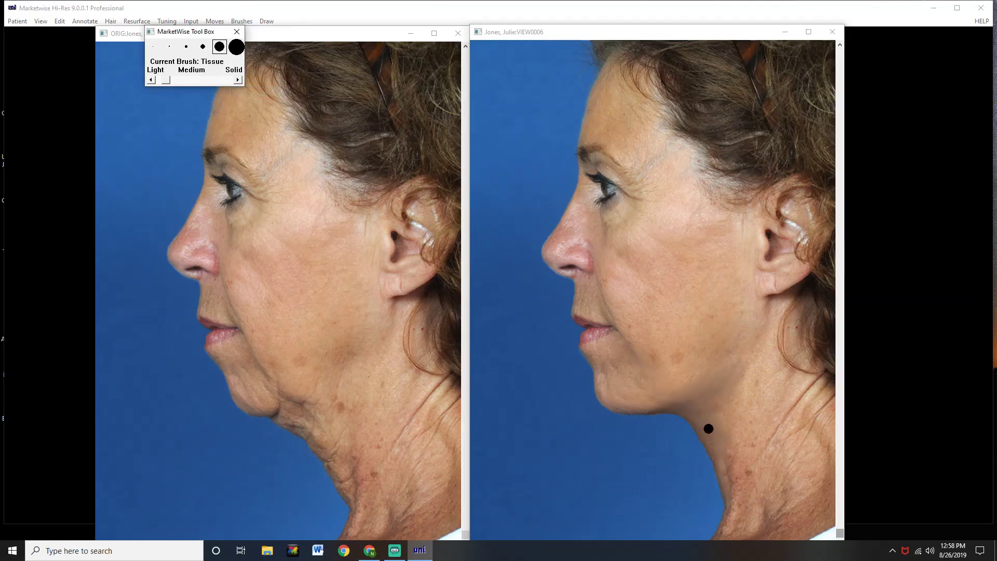
click(681, 412)
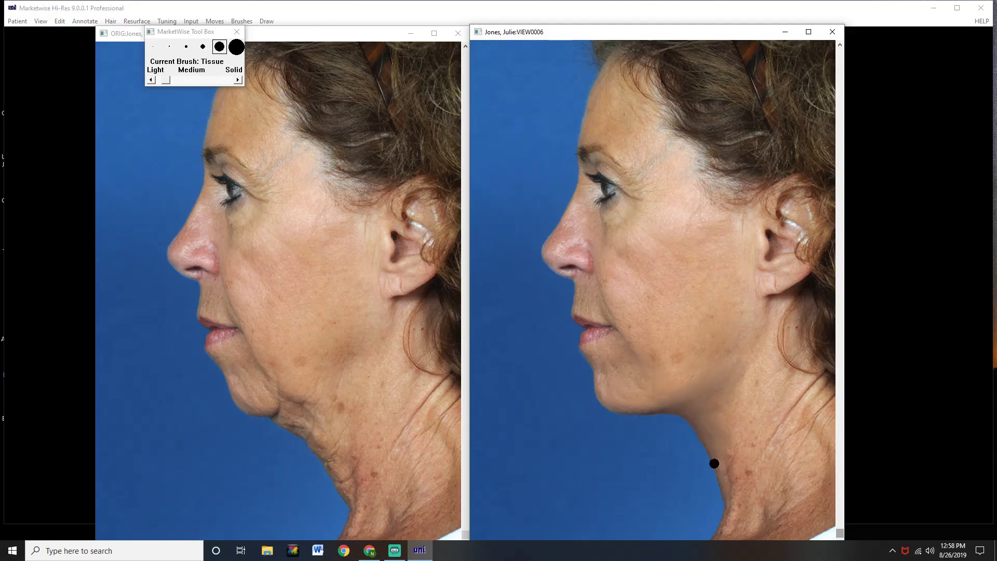
click(237, 32)
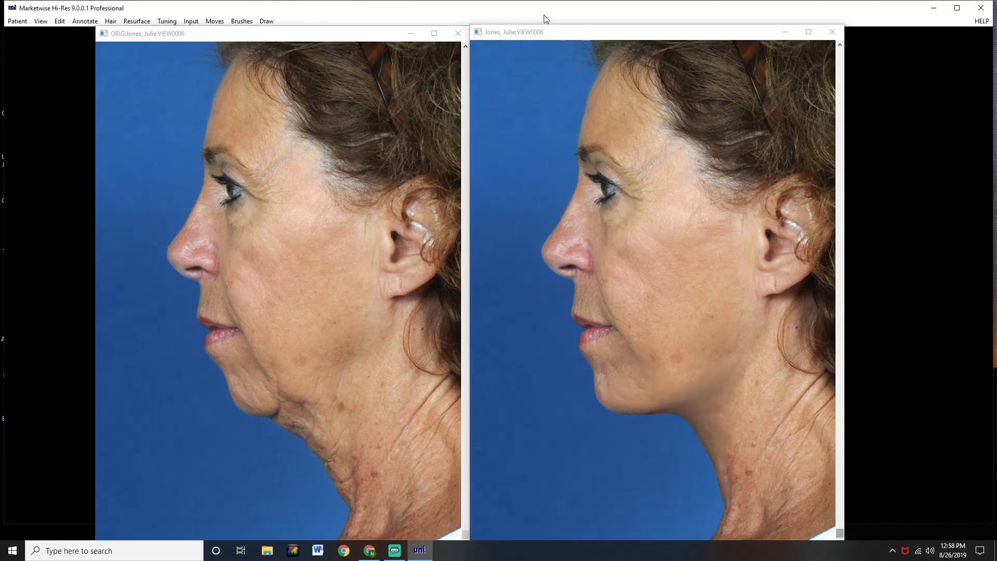
Step: Align the edited photo with the original and start a Soft Compare limited to a selected area covering the lower face and neck
click(532, 37)
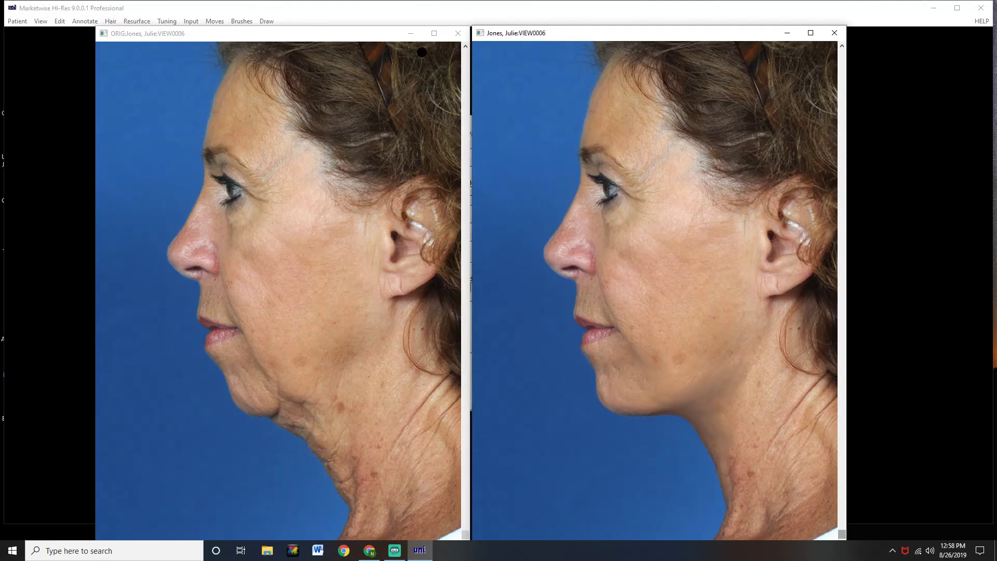
click(551, 36)
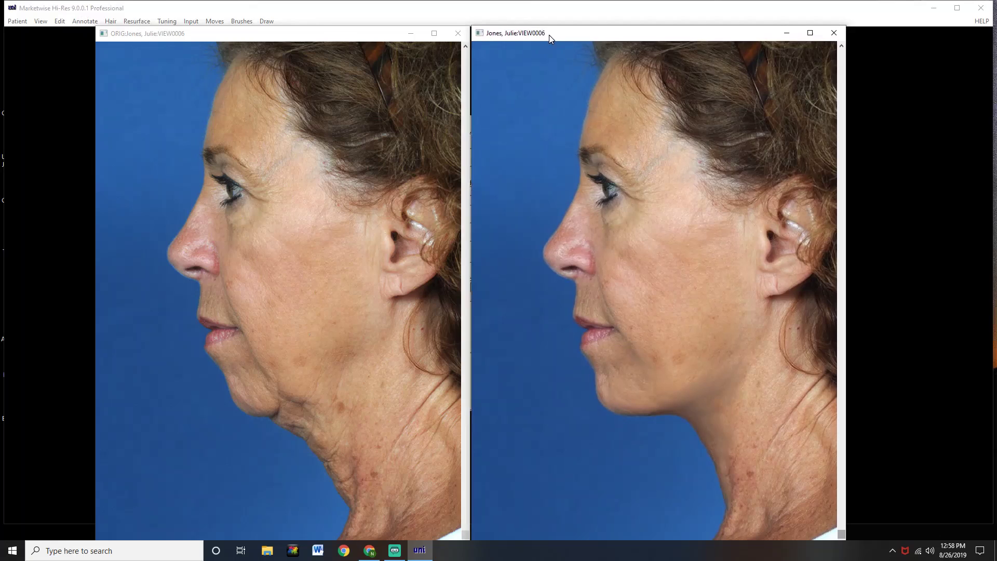
click(40, 21)
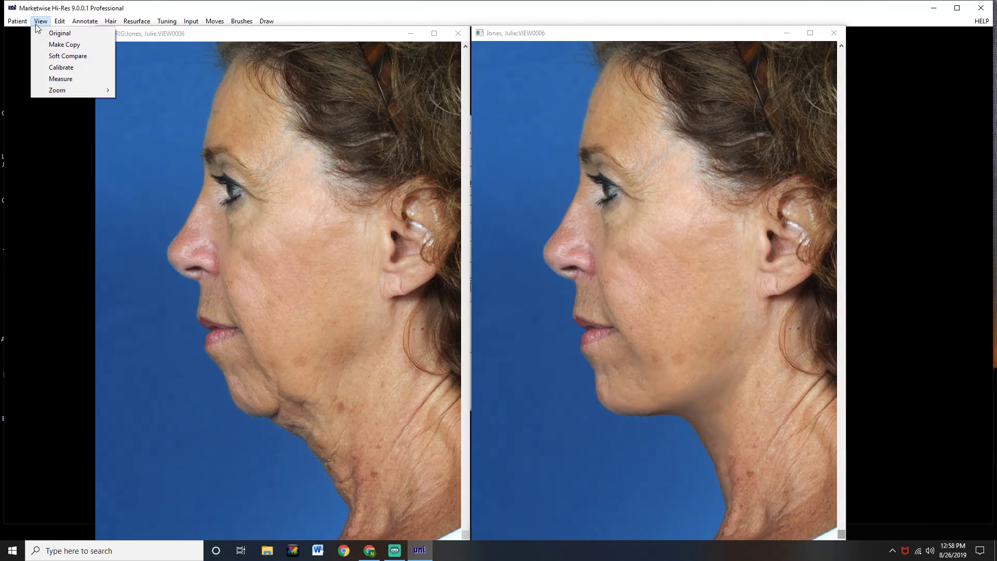
click(47, 56)
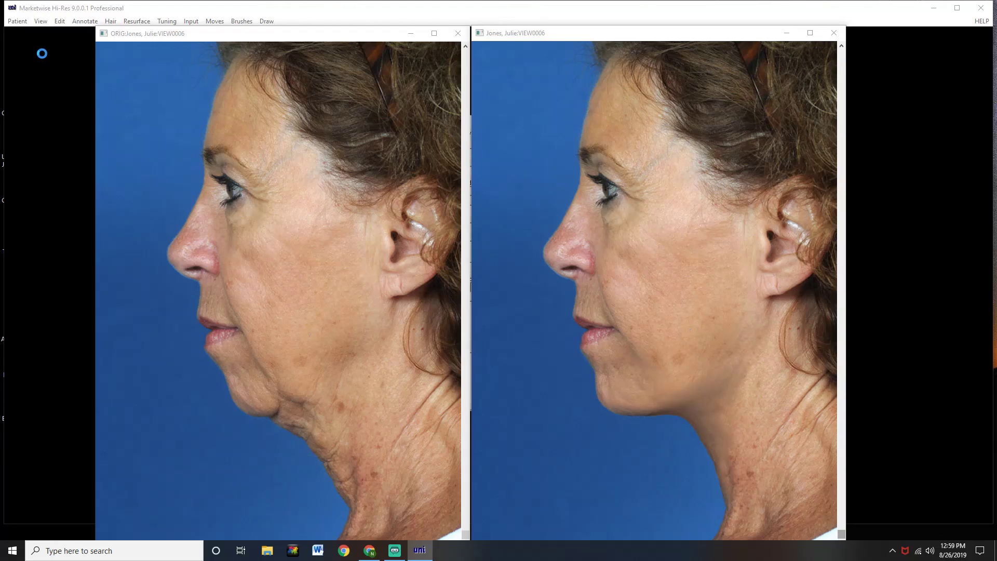
drag(140, 78, 77, 57)
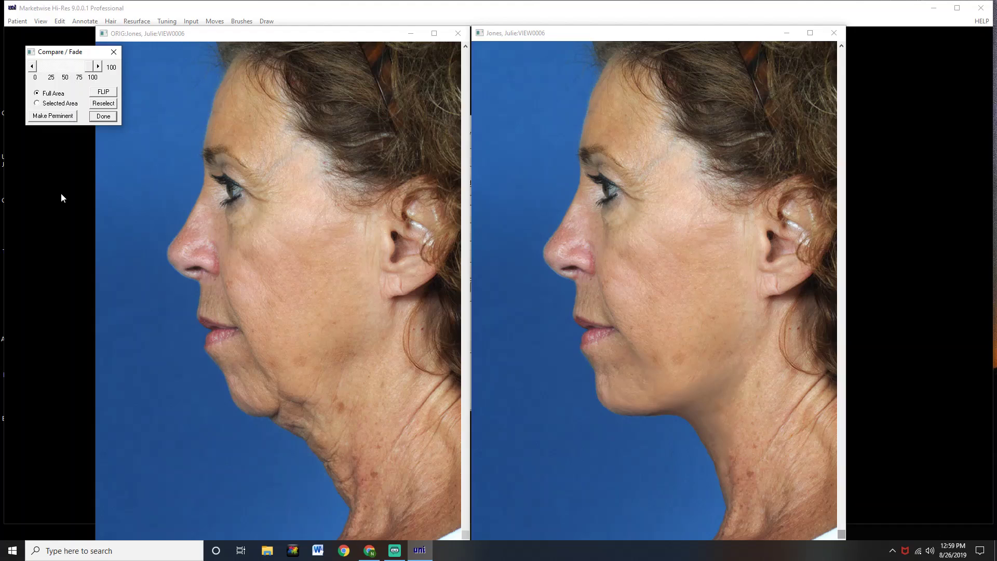
click(104, 106)
drag(568, 240, 779, 514)
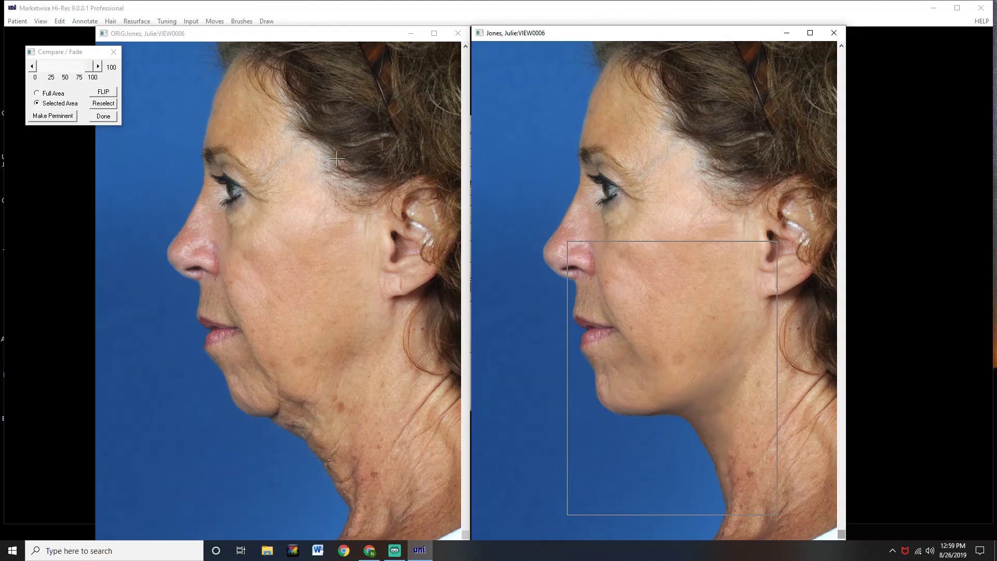
Step: Fade the selected area down to 0 and back to 100 to compare before and after, and finish the comparison
click(82, 52)
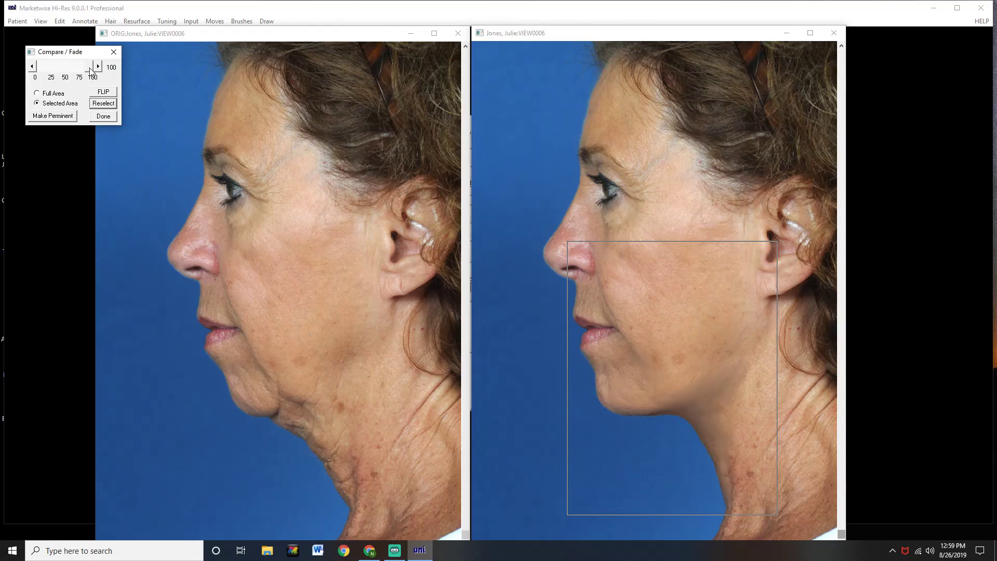
click(89, 69)
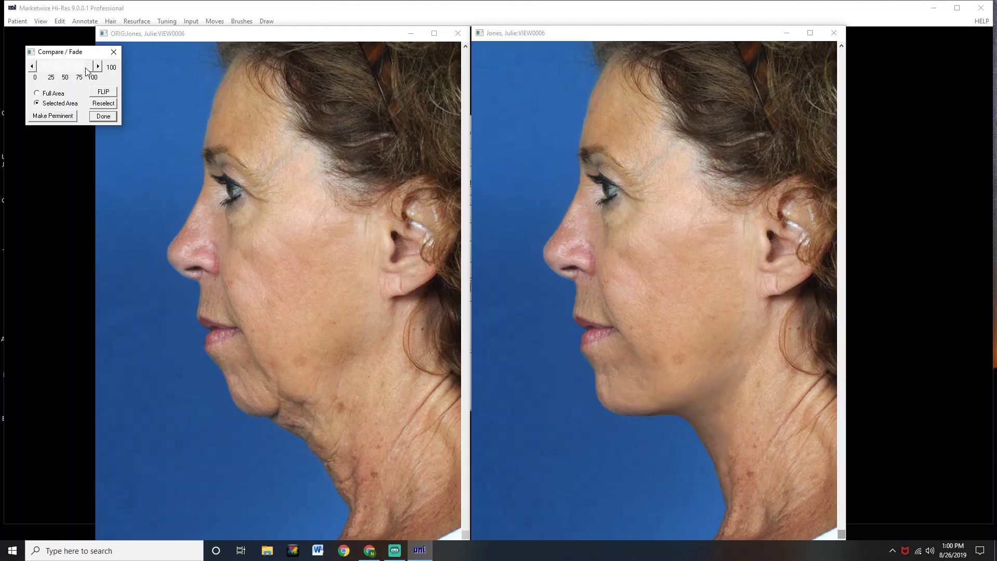
drag(90, 68, 31, 66)
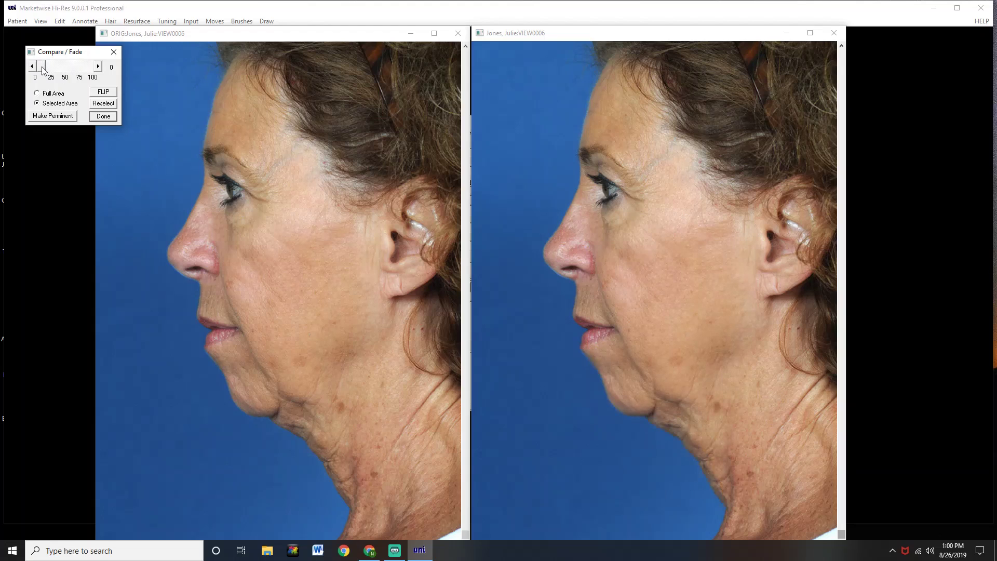
drag(41, 64, 101, 71)
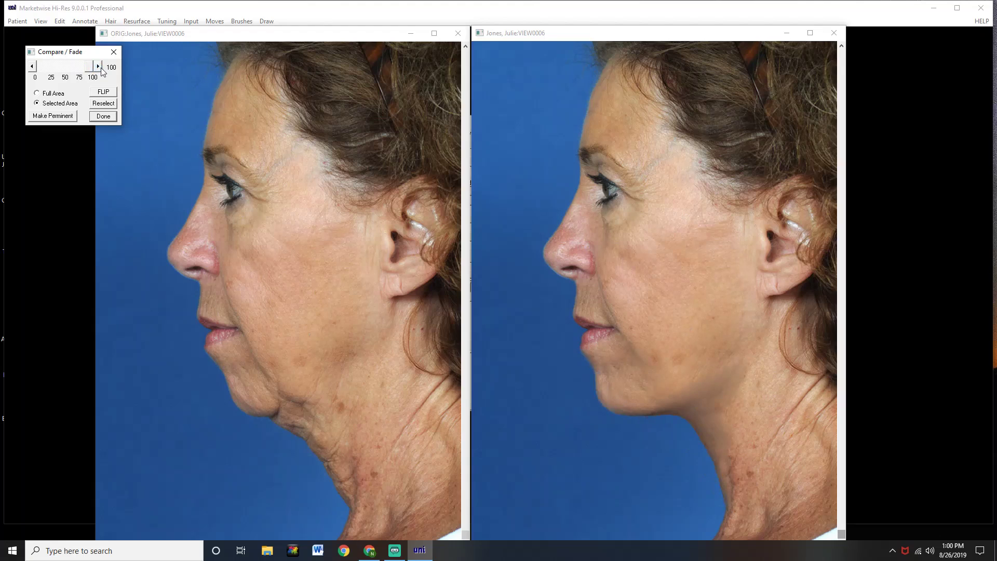
mouse_move(91, 69)
mouse_down()
mouse_move(32, 66)
mouse_move(100, 71)
mouse_up()
mouse_move(89, 72)
mouse_down()
mouse_move(27, 64)
mouse_move(54, 76)
mouse_move(44, 69)
mouse_move(97, 71)
mouse_move(96, 130)
mouse_up()
click(104, 115)
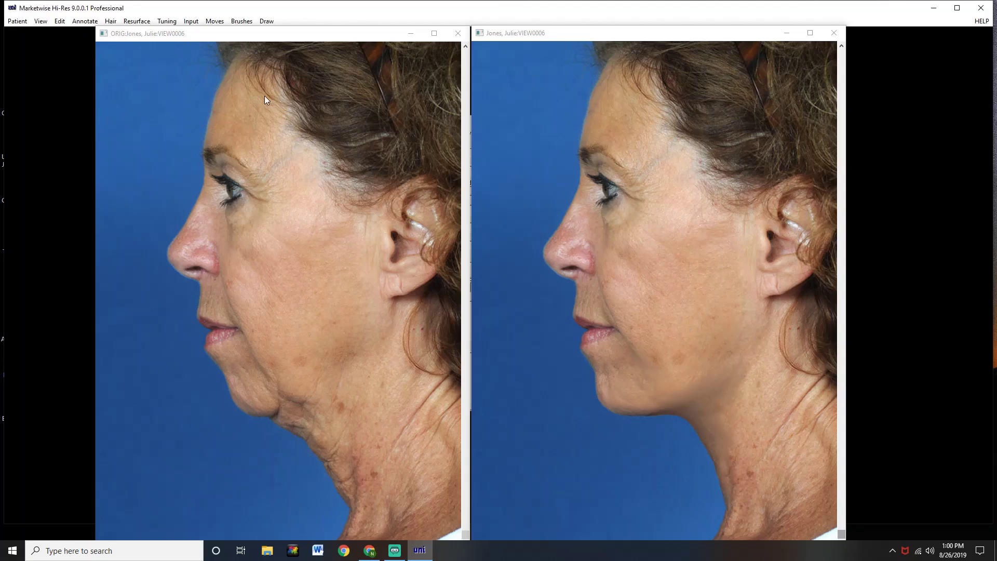
click(264, 36)
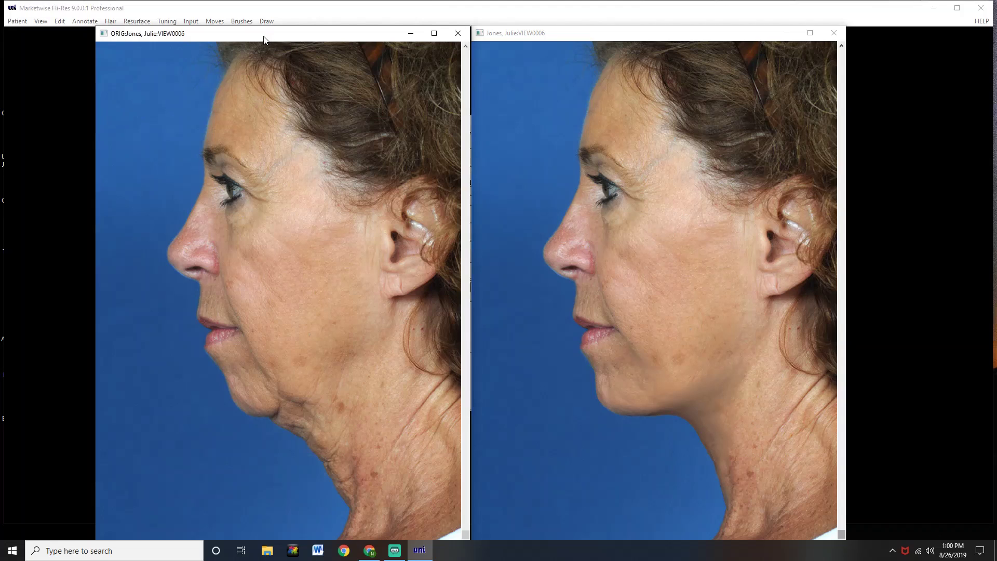
Step: Copy the original profile photo to a new view, then close the copy and save it to disk
mouse_move(210, 38)
mouse_down()
mouse_move(200, 41)
mouse_move(209, 38)
mouse_up()
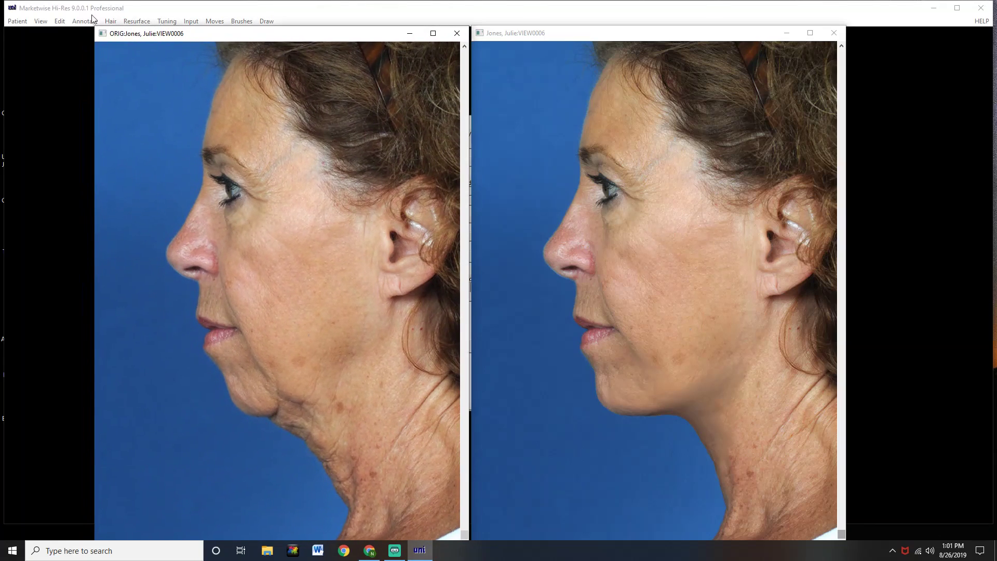
click(41, 21)
click(54, 45)
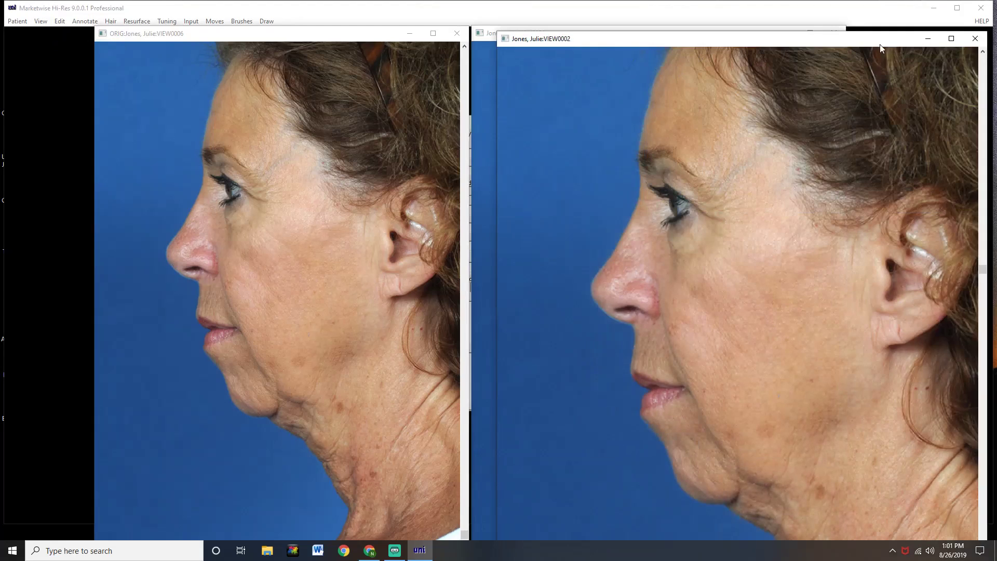
click(975, 39)
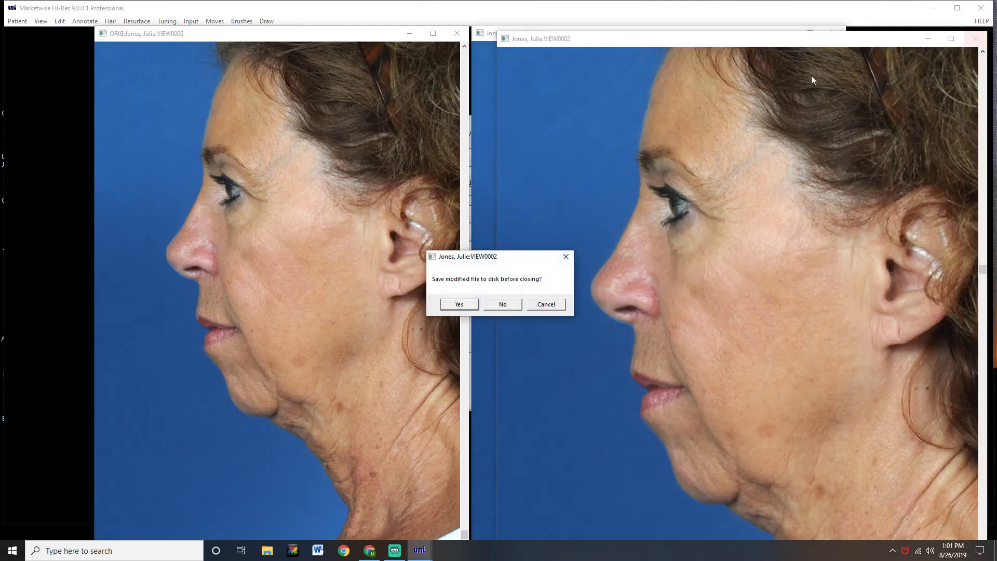
click(462, 307)
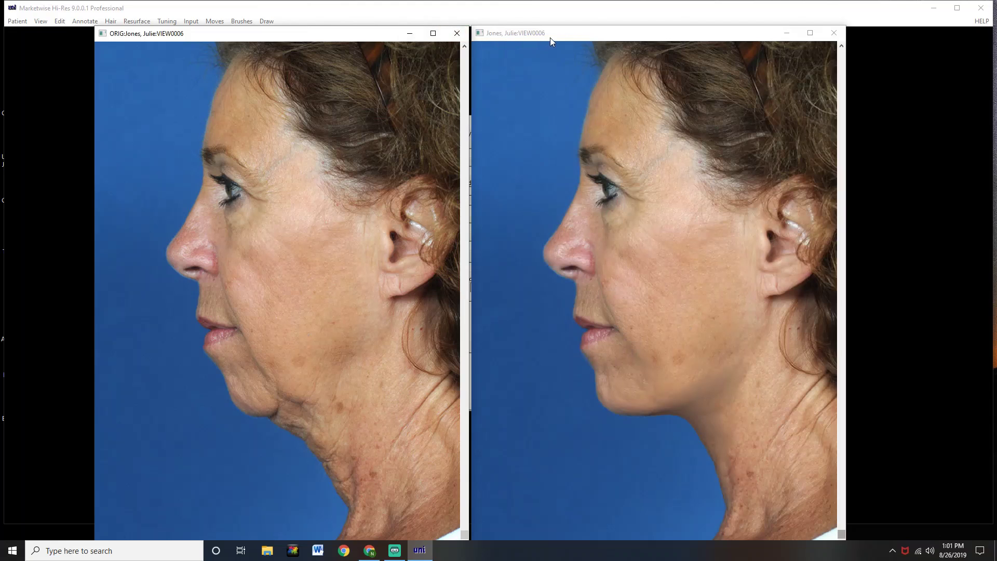
Step: Close the original photo and the edited VIEW0006, saving the edited image to disk
click(457, 33)
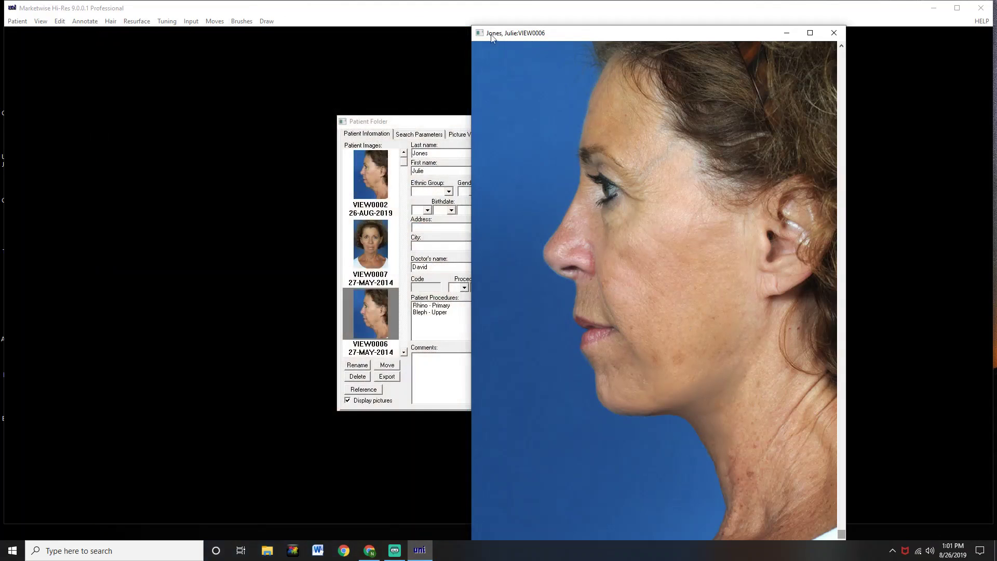
drag(567, 38, 532, 34)
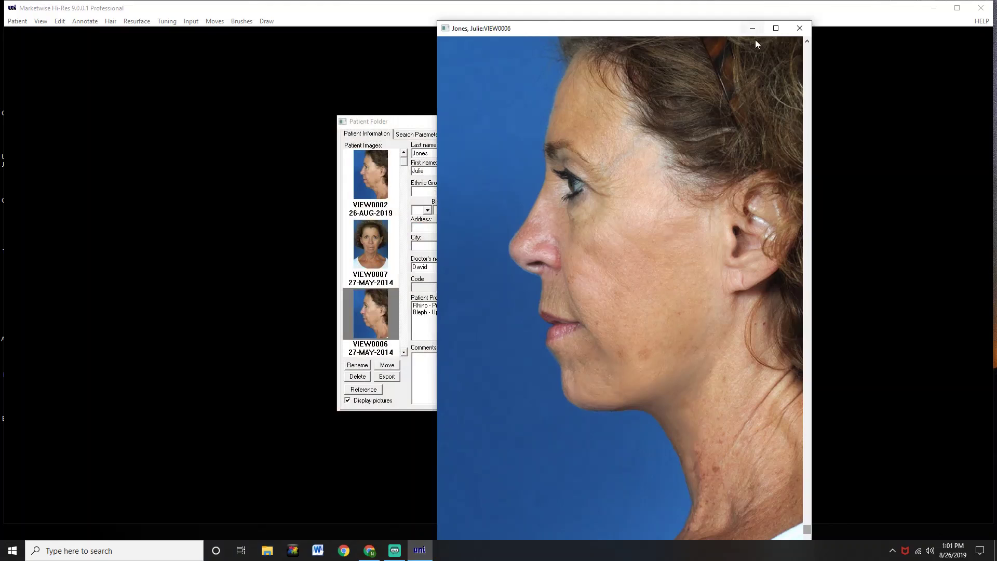
click(799, 29)
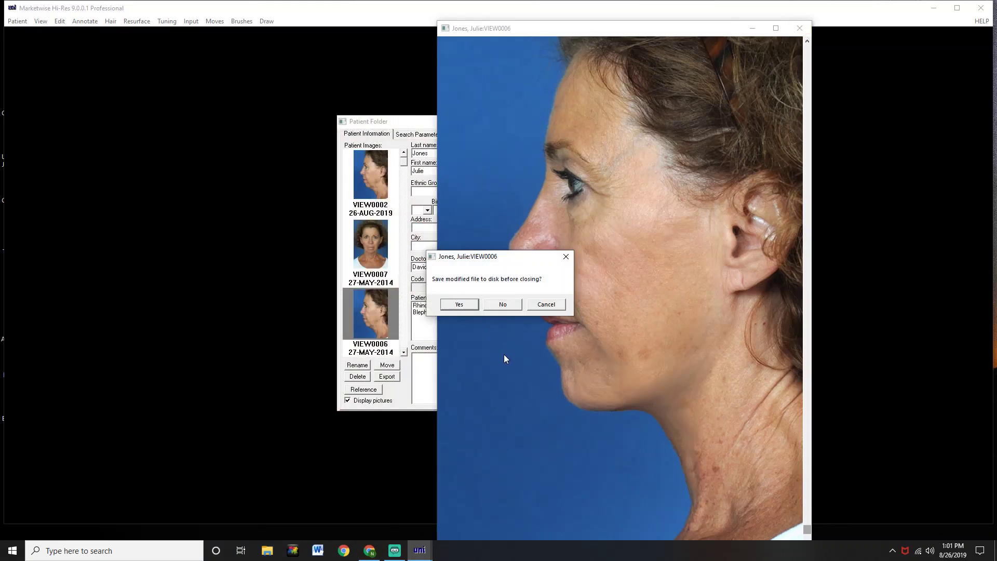
click(460, 304)
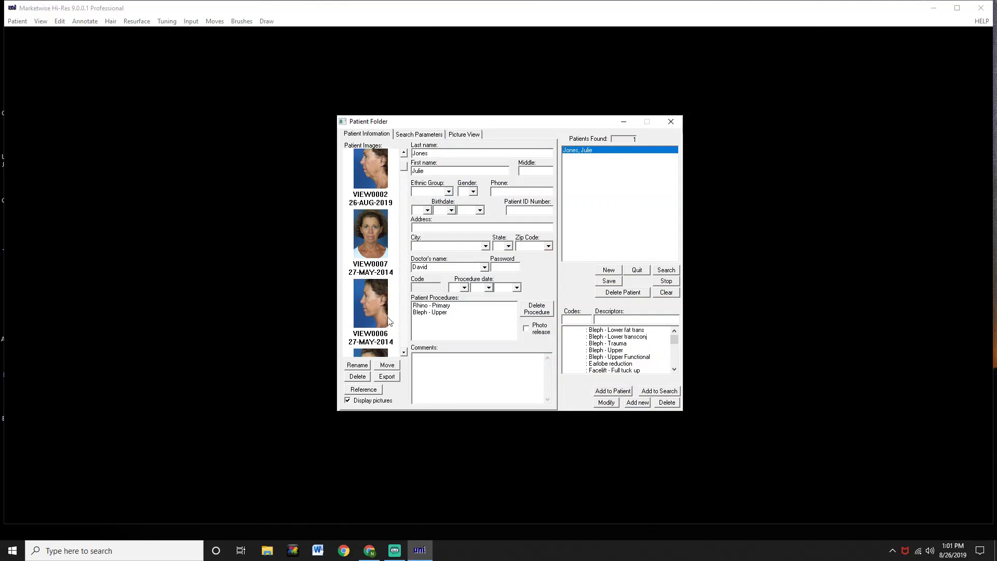
Step: Reopen saved views VIEW0006 and VIEW0002 side by side to check them, and close both
double_click(376, 318)
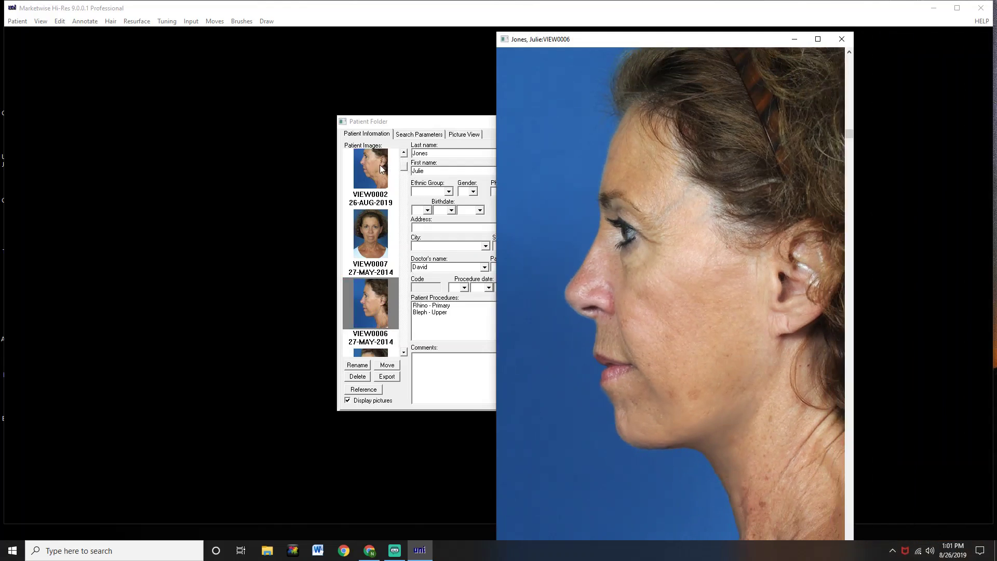
double_click(375, 167)
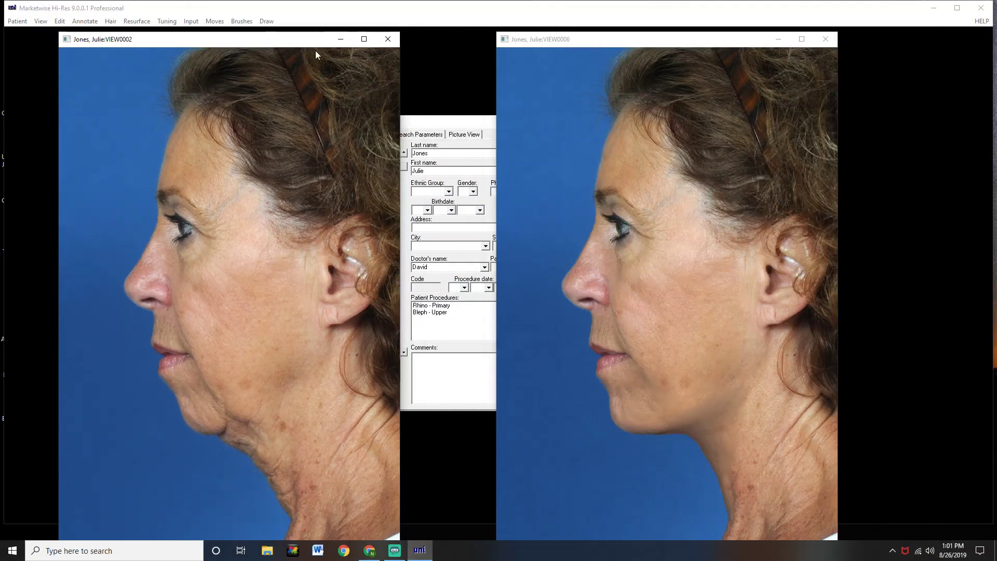
drag(411, 43, 409, 43)
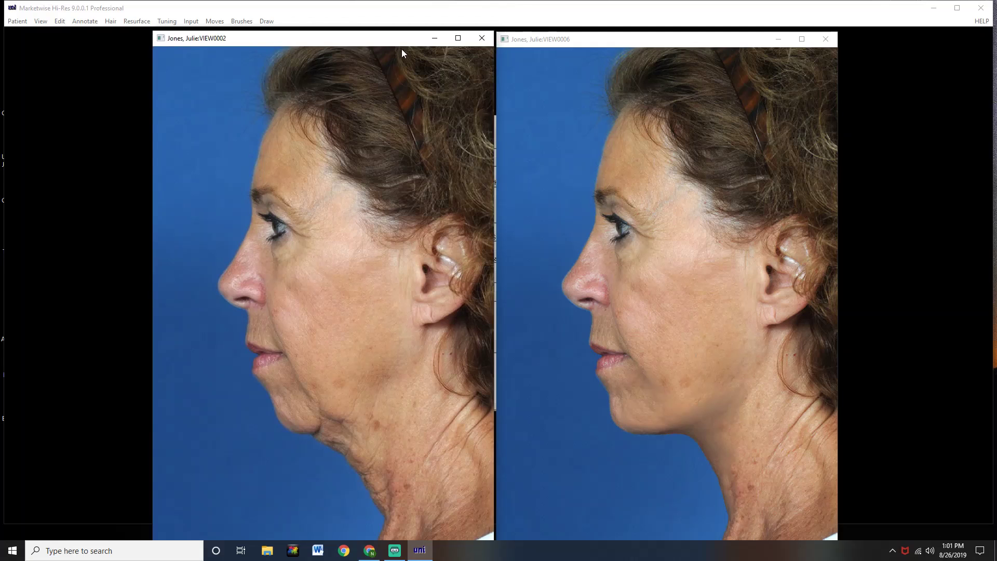
click(483, 38)
click(826, 40)
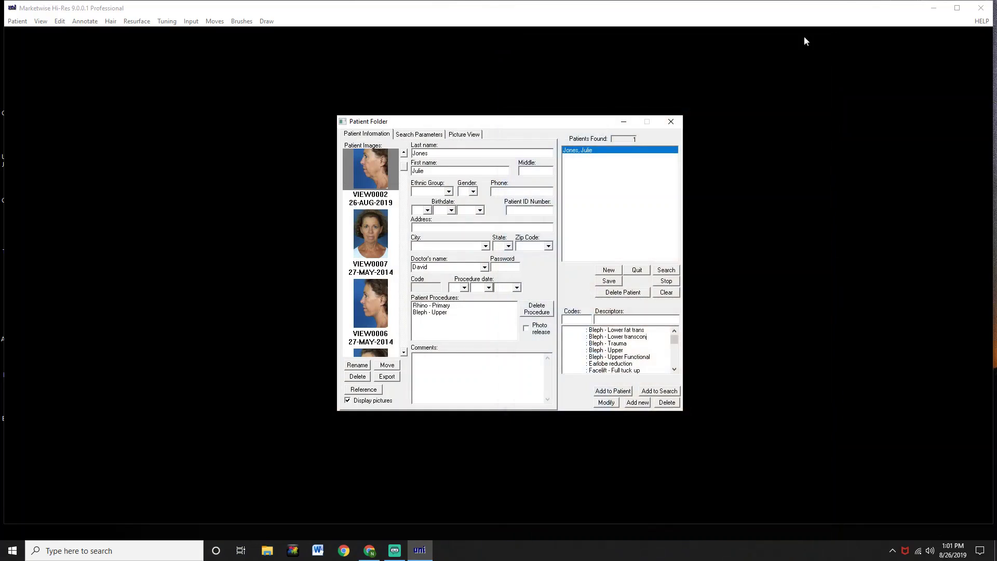
Step: Rename the edited view VIEW0006 in the patient folder as "imaged"
click(372, 313)
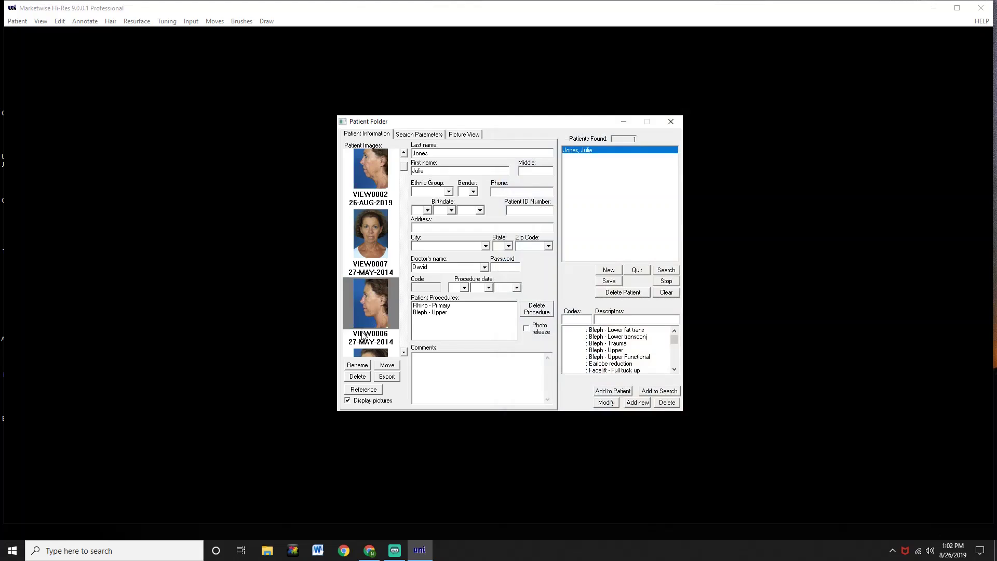
scroll(365, 355, down, 1)
click(357, 366)
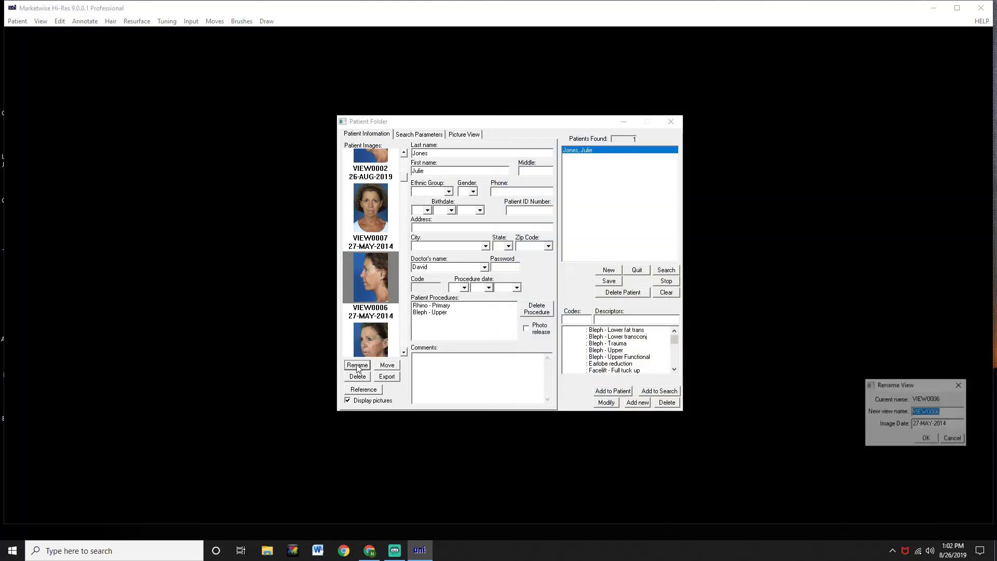
drag(885, 385, 731, 356)
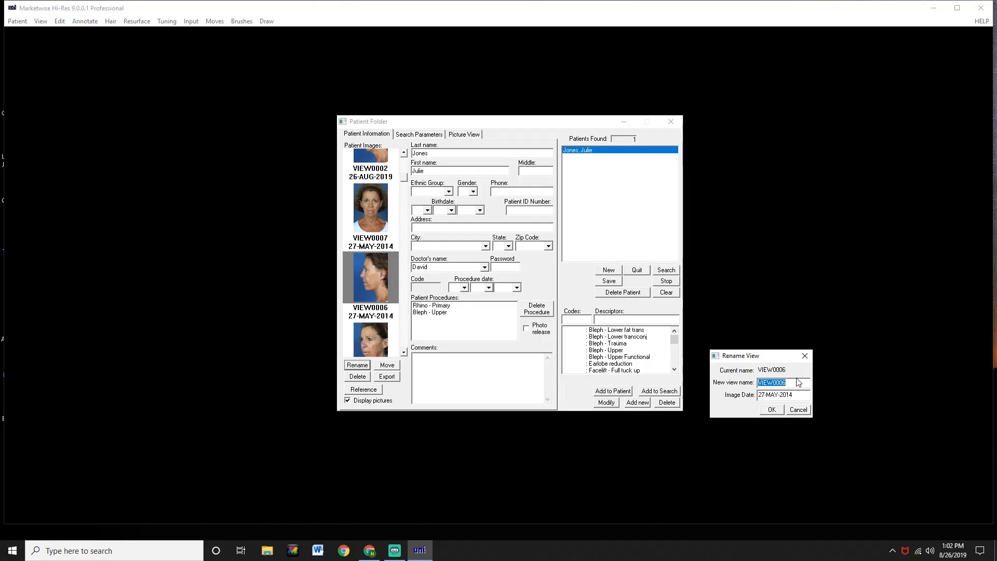
text(imaged)
key(Return)
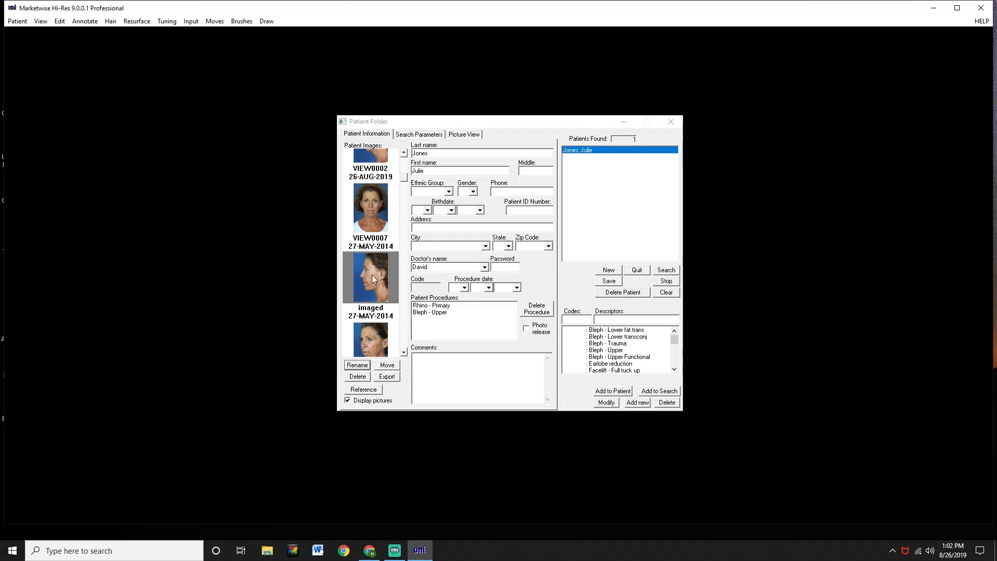
scroll(372, 283, down, 1)
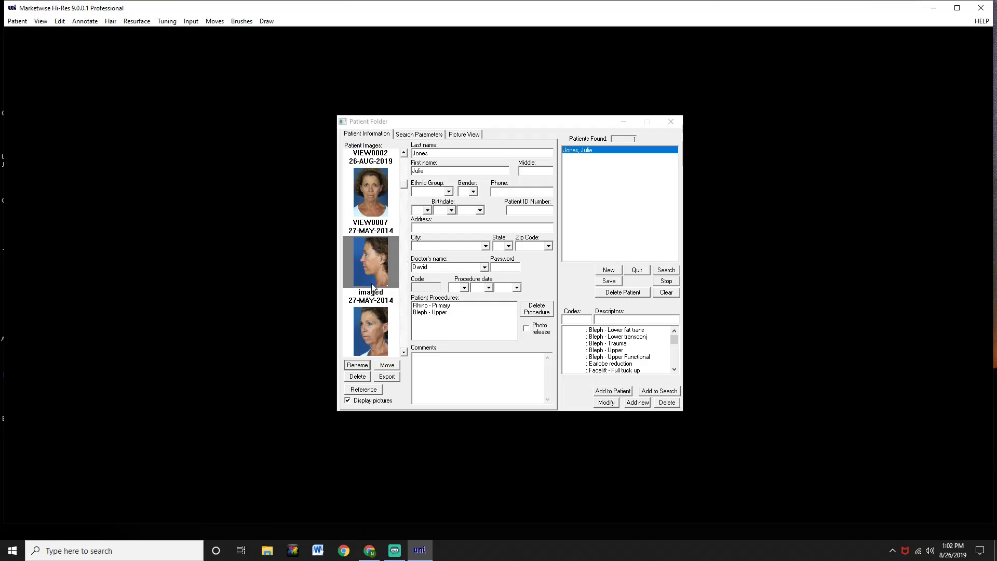